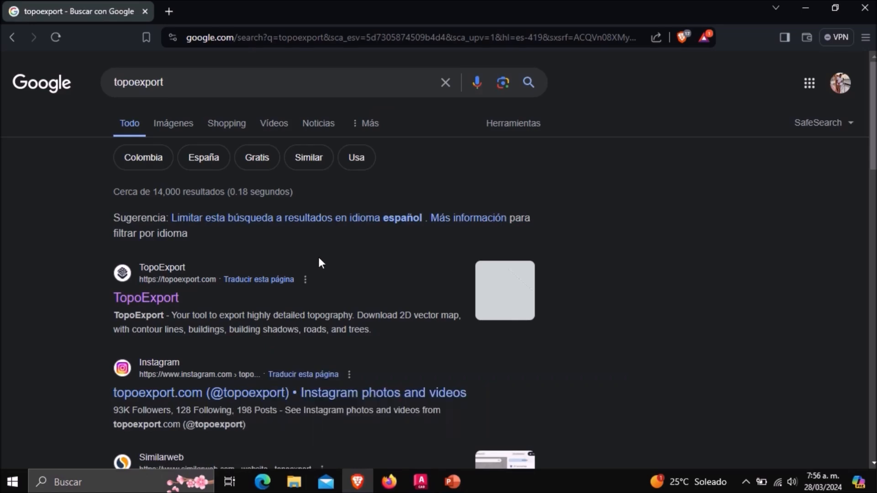
# Open the TopoExport website from the search results and examine how the export square's area changes with the map scale.
pyautogui.scroll(2, 224, 251)
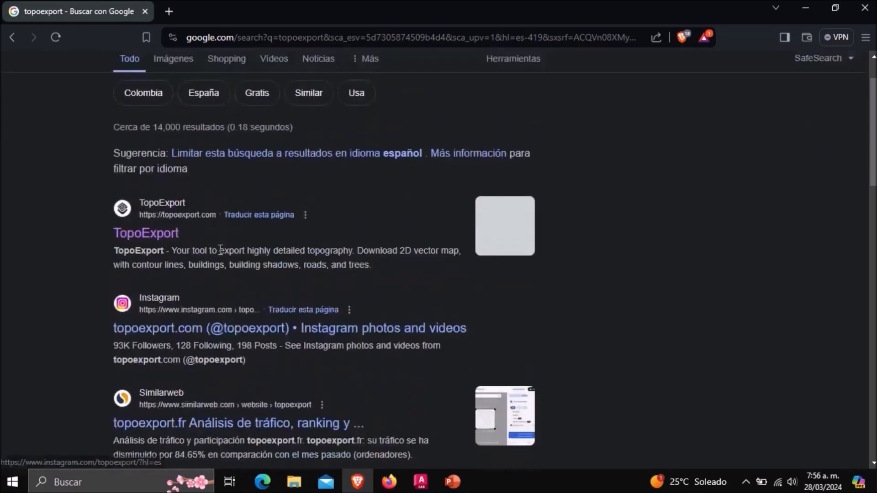
pyautogui.click(152, 237)
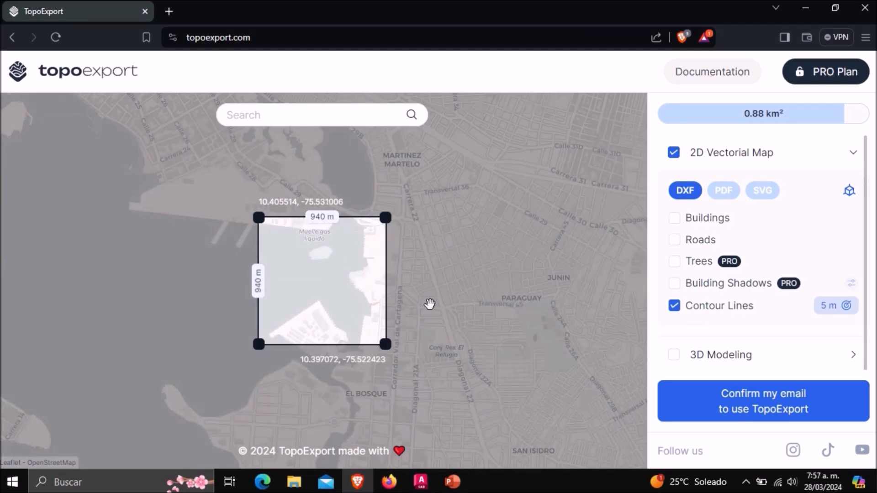
pyautogui.scroll(1, 428, 303)
pyautogui.scroll(1, 369, 295)
pyautogui.scroll(1, 368, 294)
pyautogui.scroll(1, 338, 287)
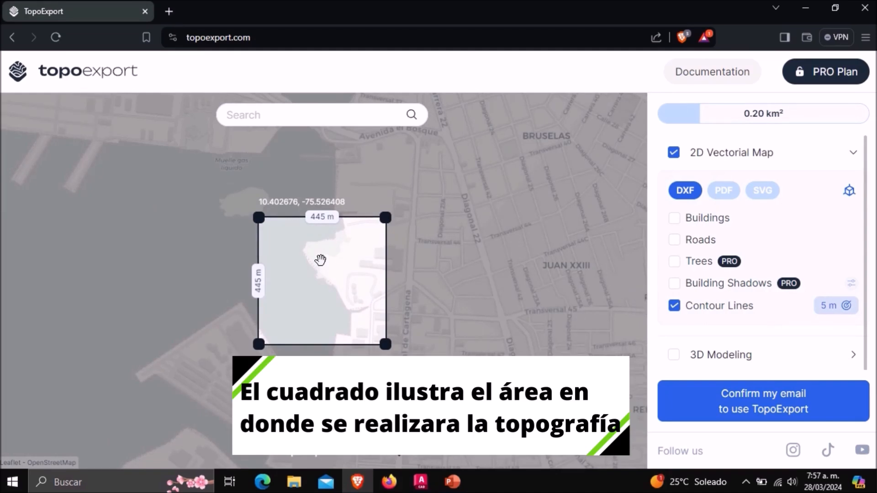
pyautogui.scroll(-5, 320, 260)
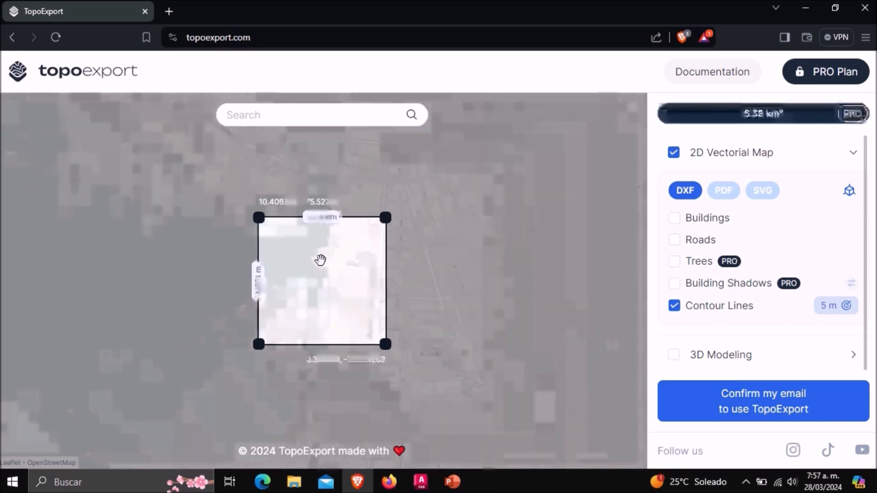
pyautogui.scroll(-2, 321, 260)
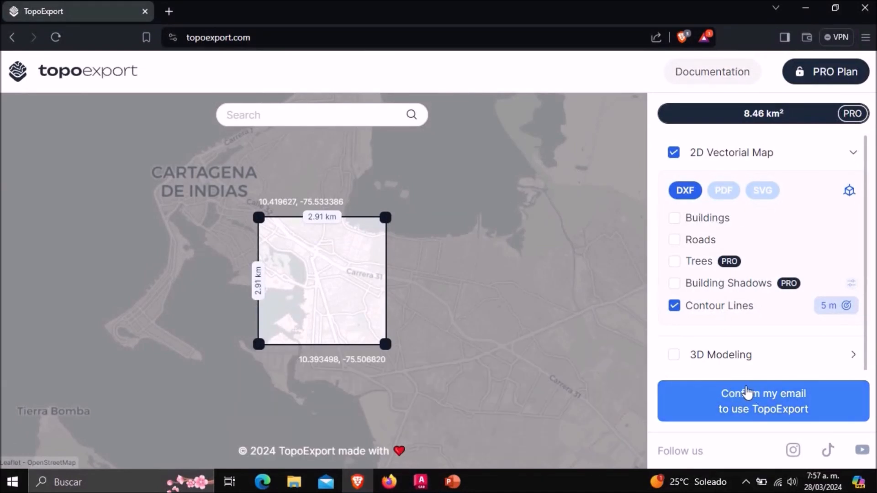
# Sign up for TopoExport with the account e-mail, accepting the terms, and confirm the address through the e-mailed magic link.
pyautogui.click(770, 396)
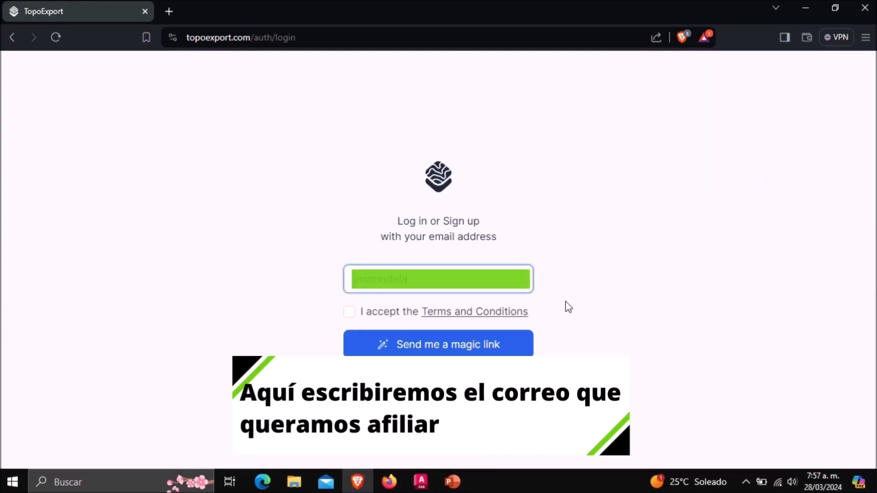
pyautogui.write('l.com')
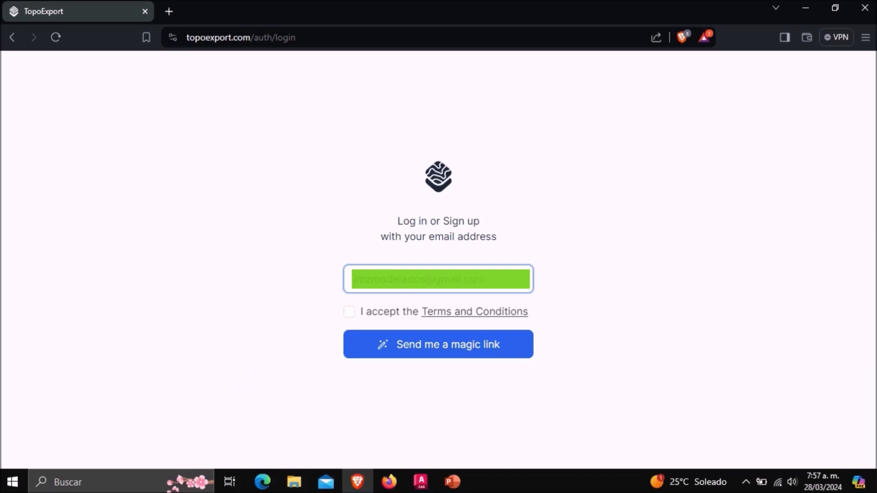
pyautogui.click(349, 312)
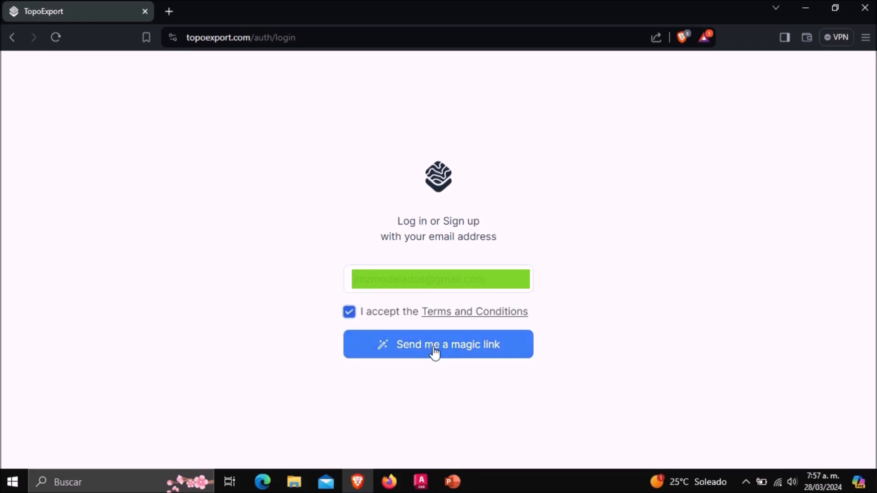
pyautogui.click(433, 345)
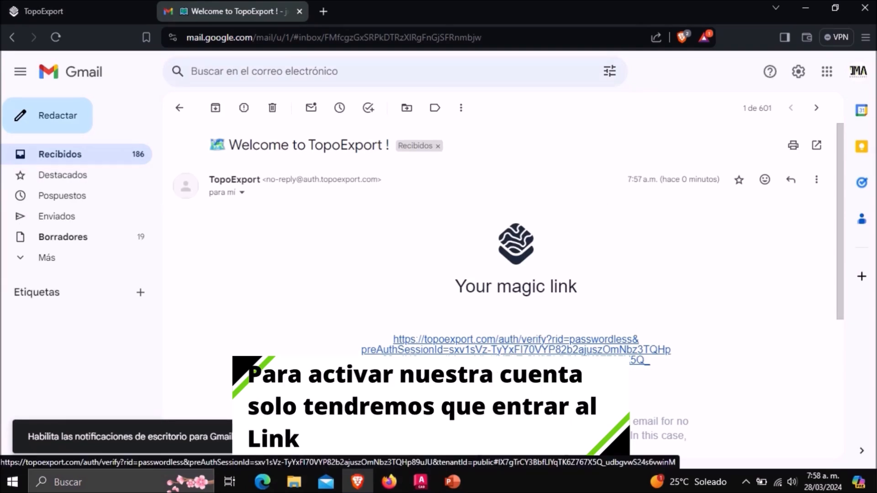
pyautogui.click(516, 364)
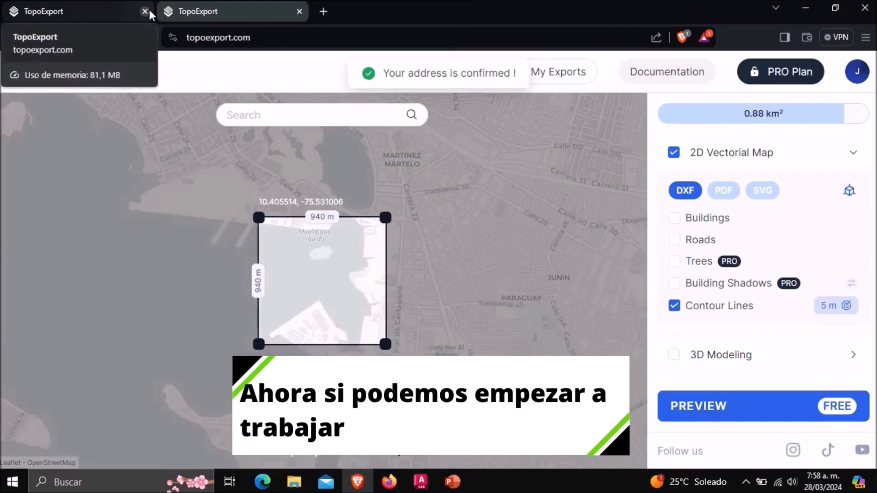
pyautogui.click(147, 10)
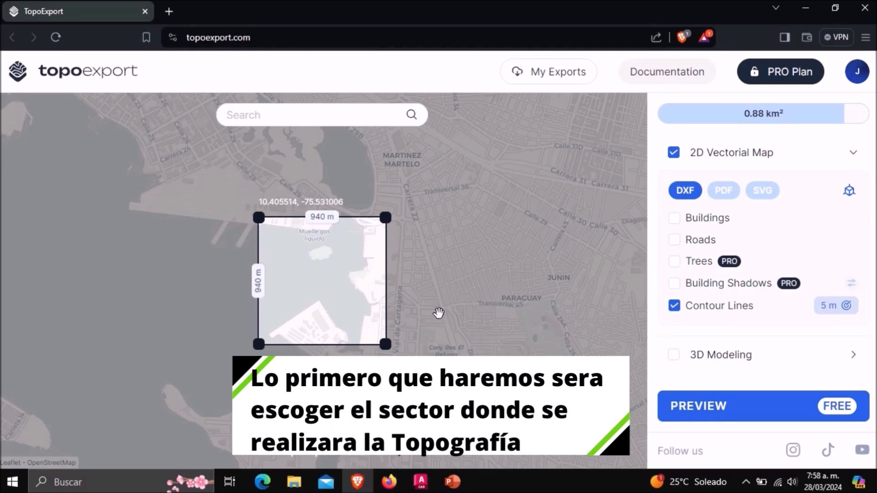
# Place the 940 m export square over the La Campiña neighbourhood of Cartagena.
pyautogui.moveTo(437, 313); pyautogui.dragTo(286, 359)
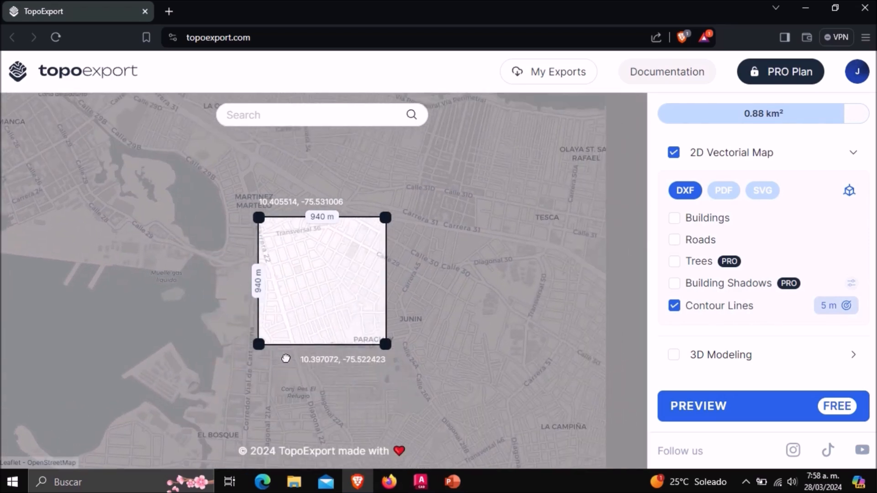
pyautogui.moveTo(440, 250); pyautogui.dragTo(438, 279)
pyautogui.moveTo(455, 356); pyautogui.dragTo(281, 267)
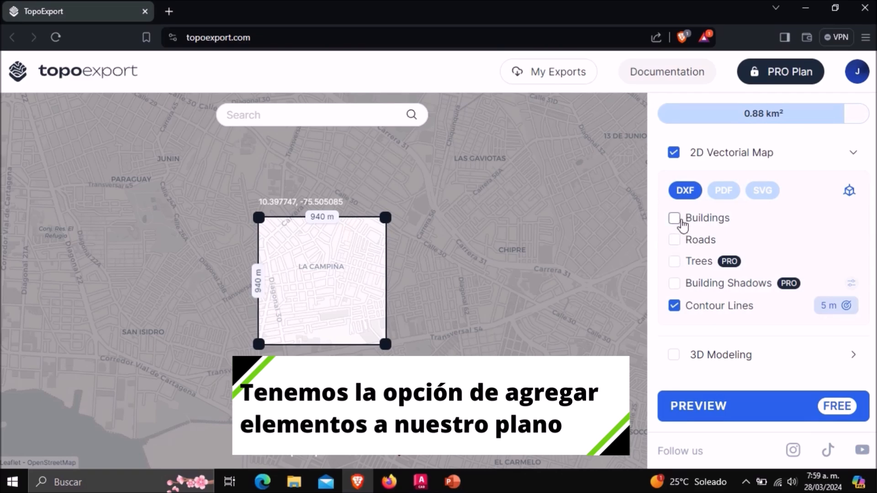
# Include roads and buildings in the 2D vectorial map and fine-tune the export square's position over La Campiña.
pyautogui.click(676, 240)
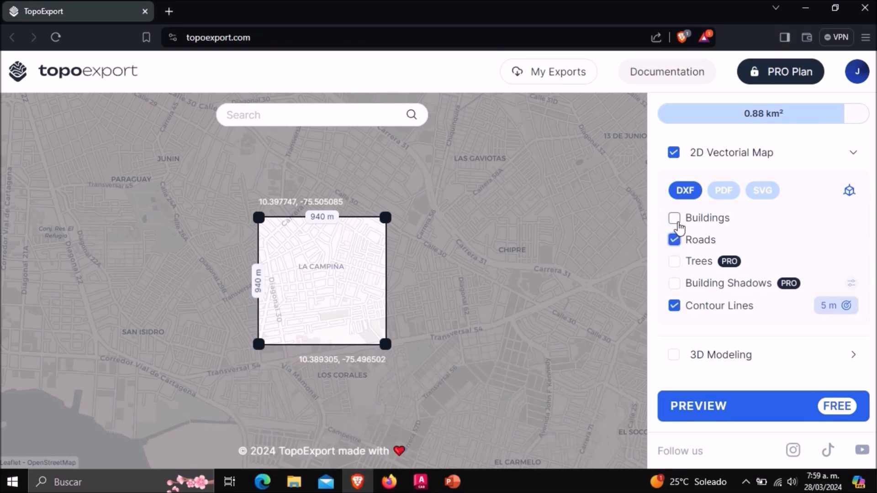
pyautogui.click(676, 220)
pyautogui.moveTo(505, 304); pyautogui.dragTo(507, 375)
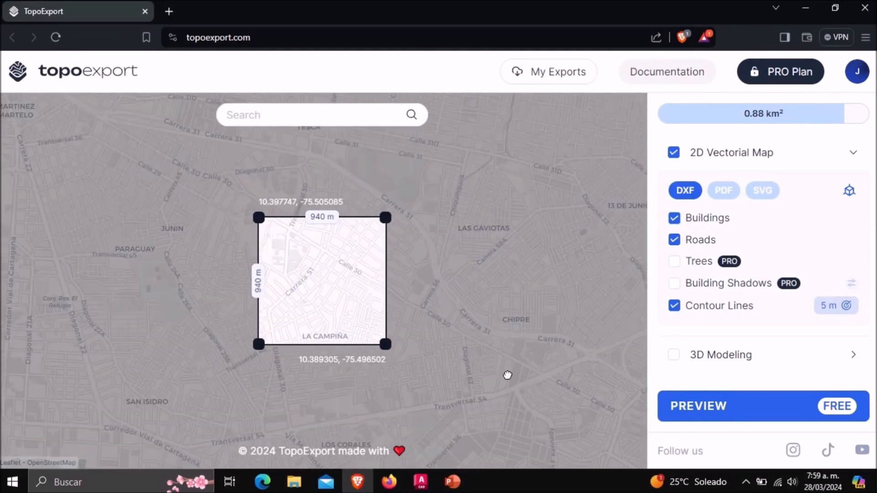
pyautogui.moveTo(440, 264); pyautogui.dragTo(430, 197)
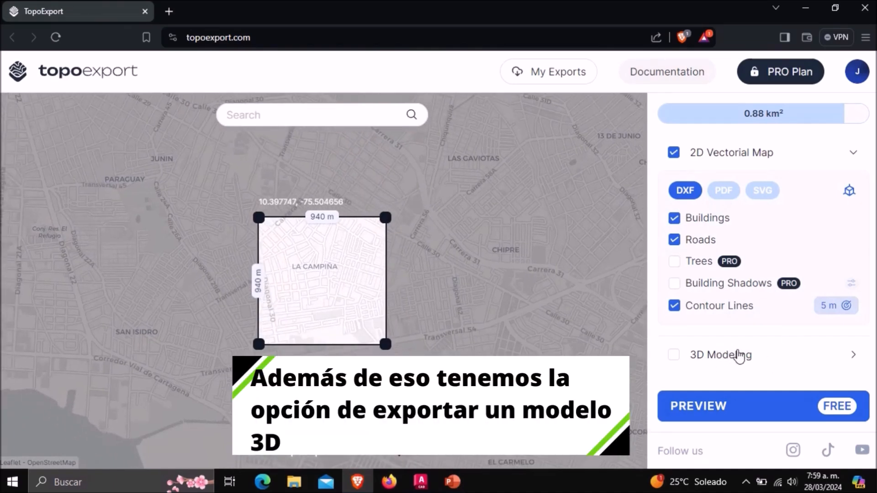
# Enable the 3D model export in DXF and include buildings and roads in it.
pyautogui.click(794, 351)
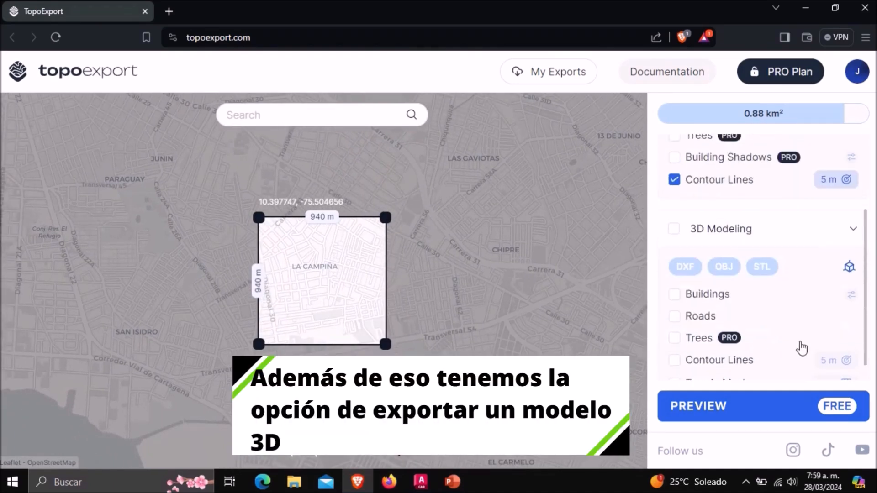
pyautogui.click(675, 227)
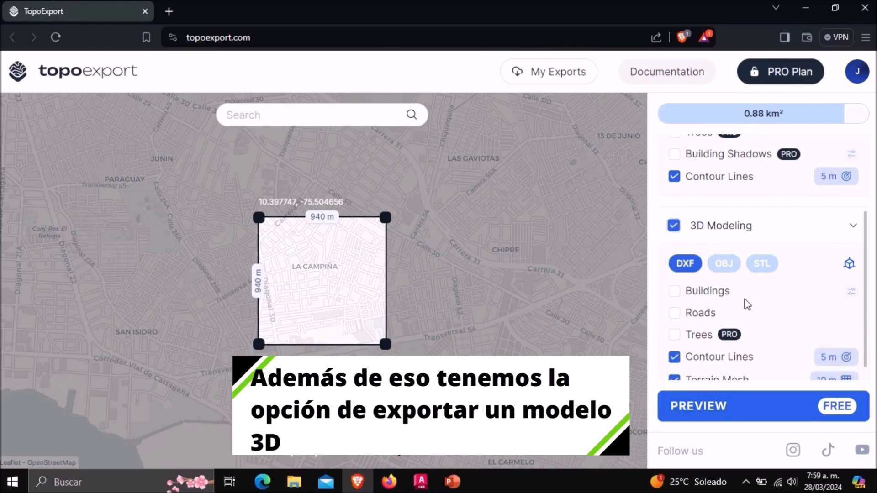
pyautogui.click(675, 291)
pyautogui.click(674, 313)
pyautogui.scroll(-1, 751, 317)
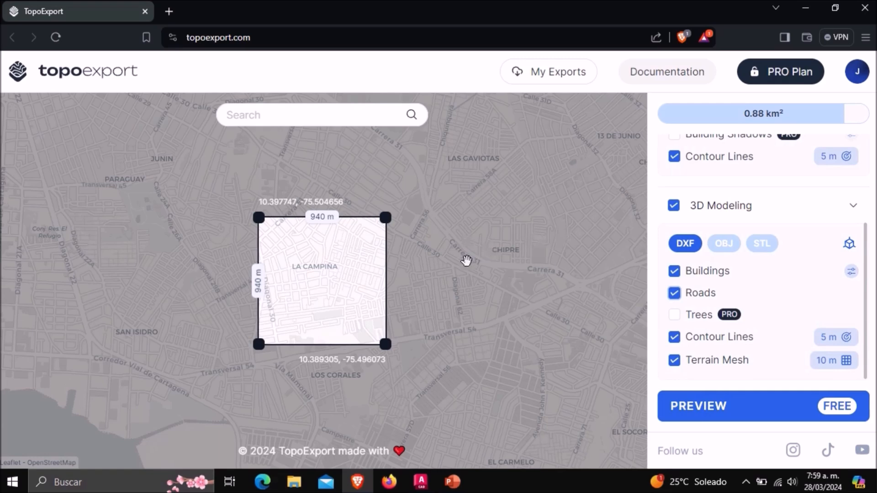
# Adjust the export square to about 946 m per side, within the free area limit, and generate the export preview.
pyautogui.scroll(-1, 466, 261)
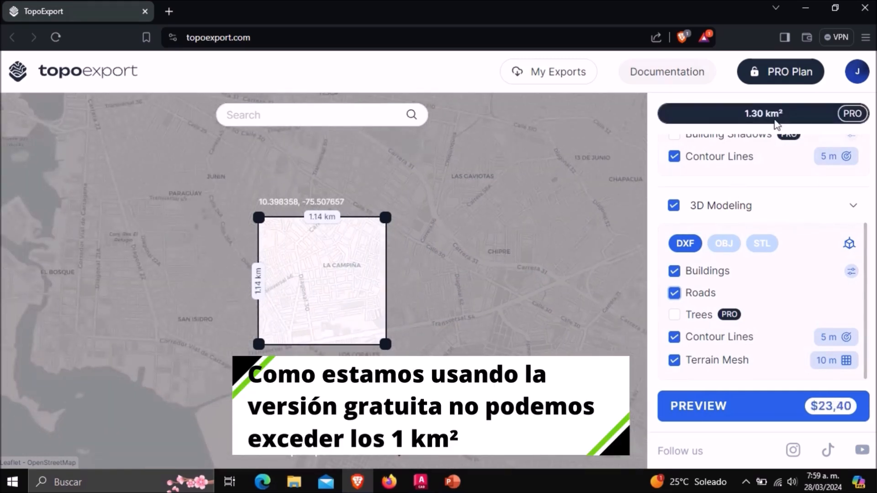
pyautogui.scroll(1, 564, 200)
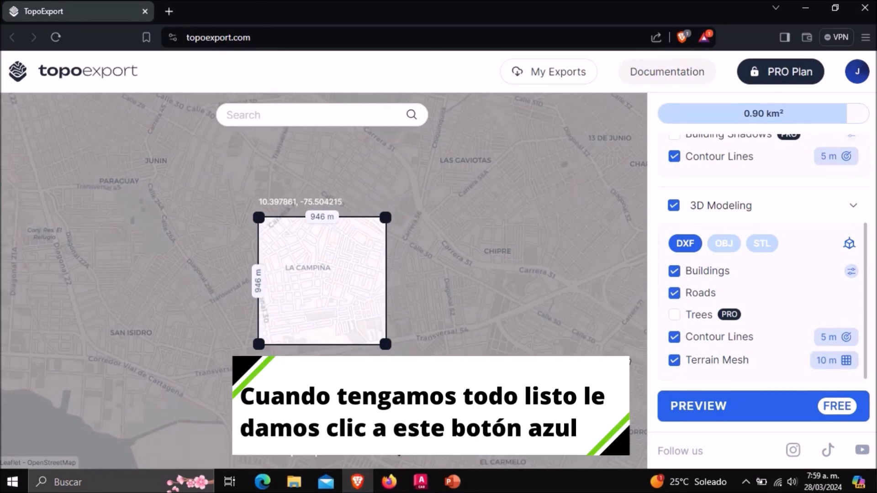
pyautogui.click(744, 397)
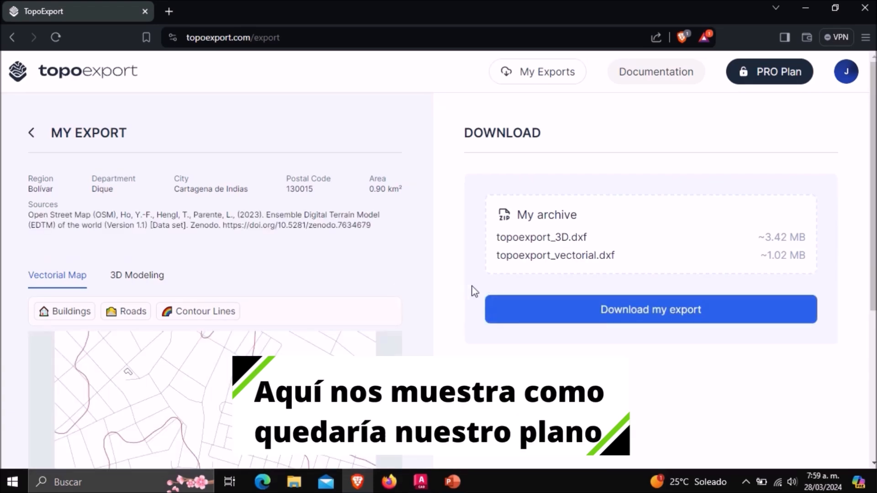
# Examine the export preview of the vectorial map and of the 3D model.
pyautogui.scroll(-5, 472, 290)
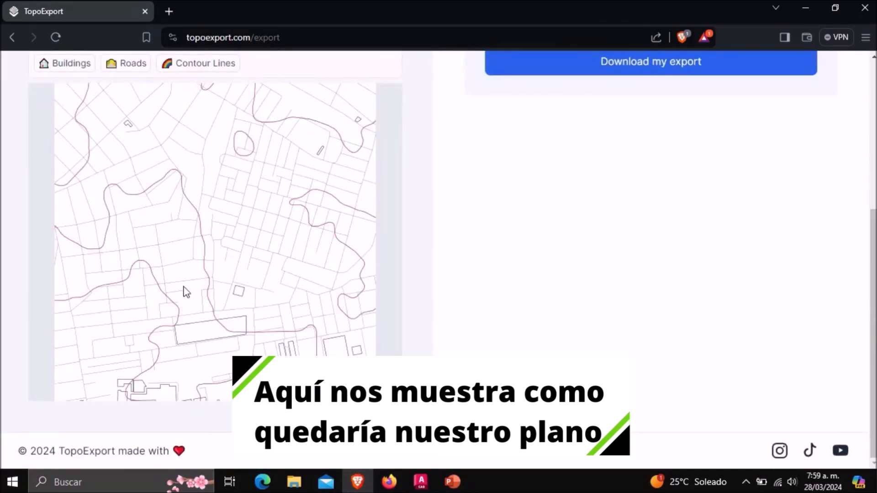
pyautogui.scroll(3, 256, 219)
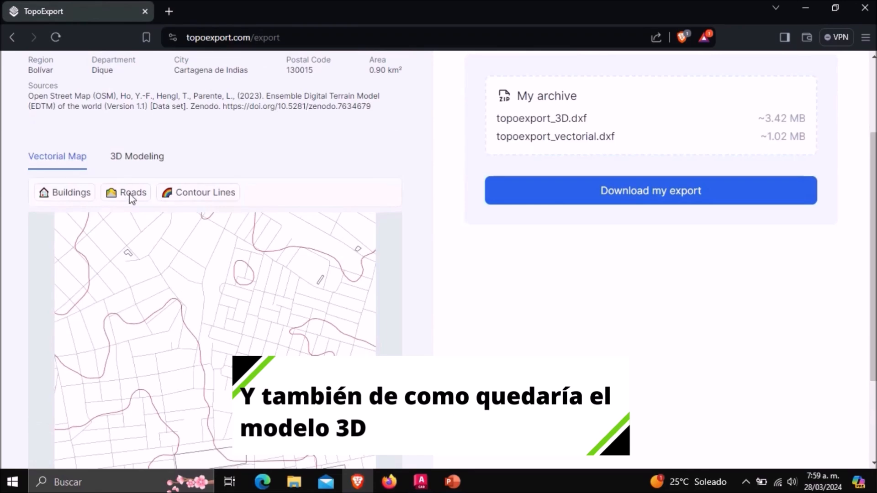
pyautogui.click(143, 163)
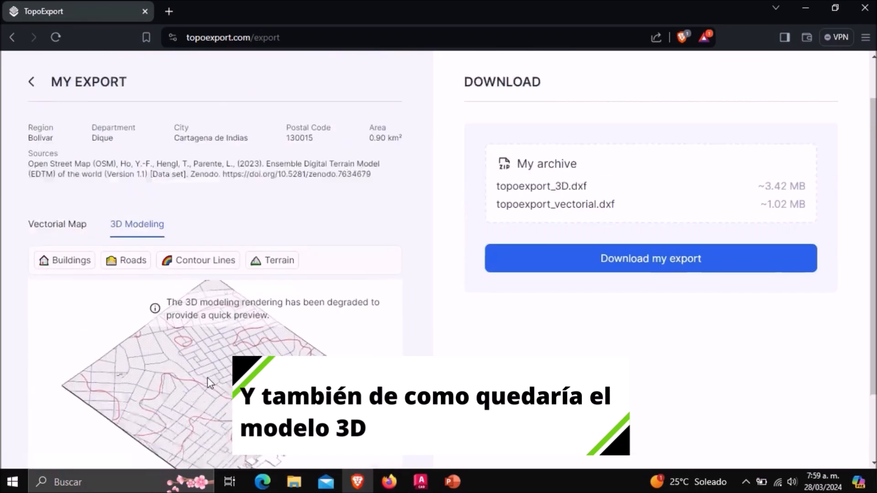
pyautogui.scroll(-1, 228, 338)
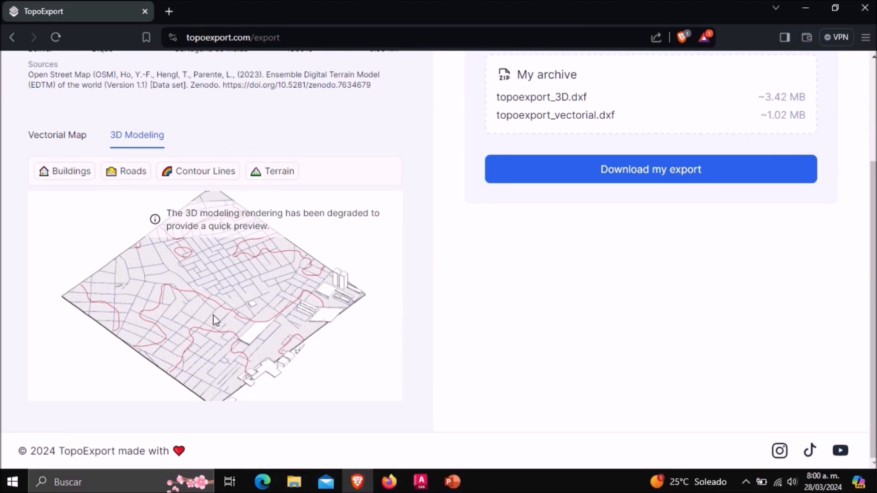
pyautogui.scroll(1, 254, 316)
pyautogui.scroll(-1, 254, 316)
pyautogui.scroll(1, 256, 318)
pyautogui.scroll(2, 256, 322)
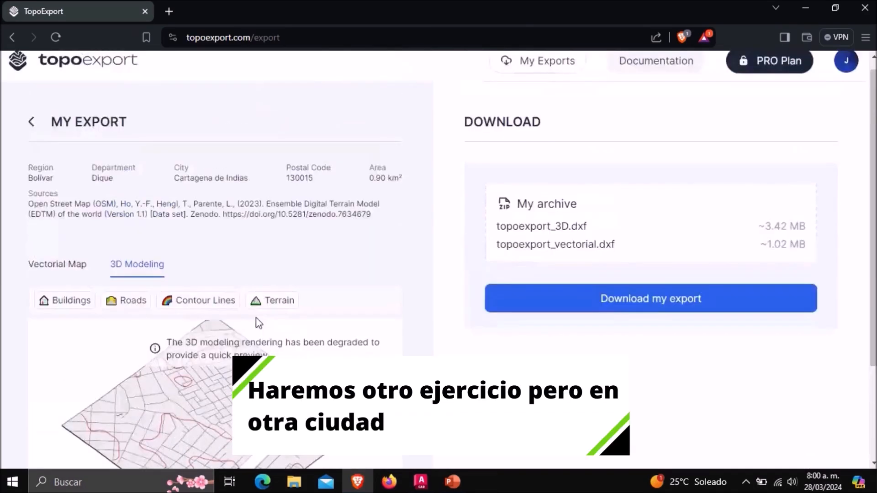
# Return to the map and move the export area to Medellín, Valle de Aburrá, Antioquia, using the place search.
pyautogui.click(33, 123)
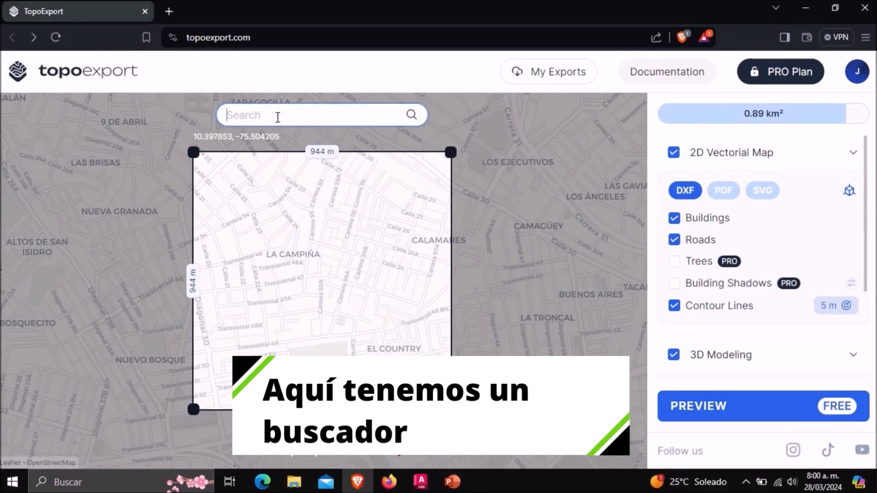
pyautogui.write('bogota')
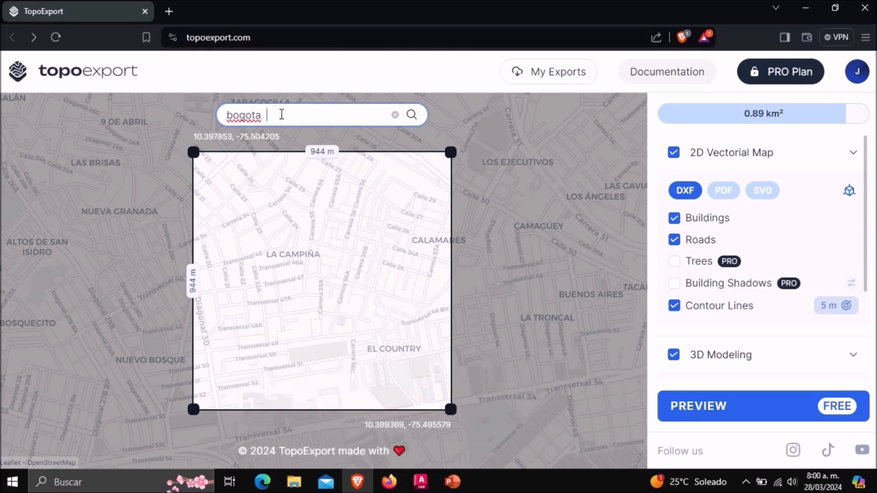
pyautogui.click(396, 115)
pyautogui.write('medellin')
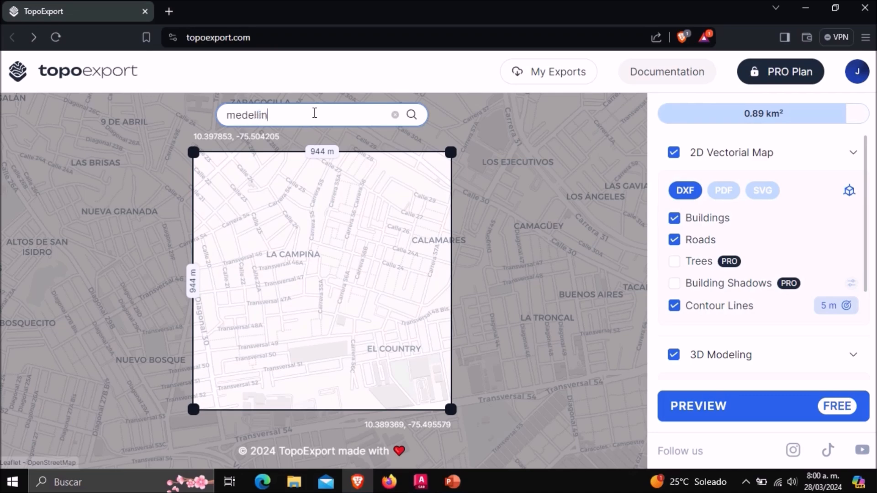
pyautogui.press('Return')
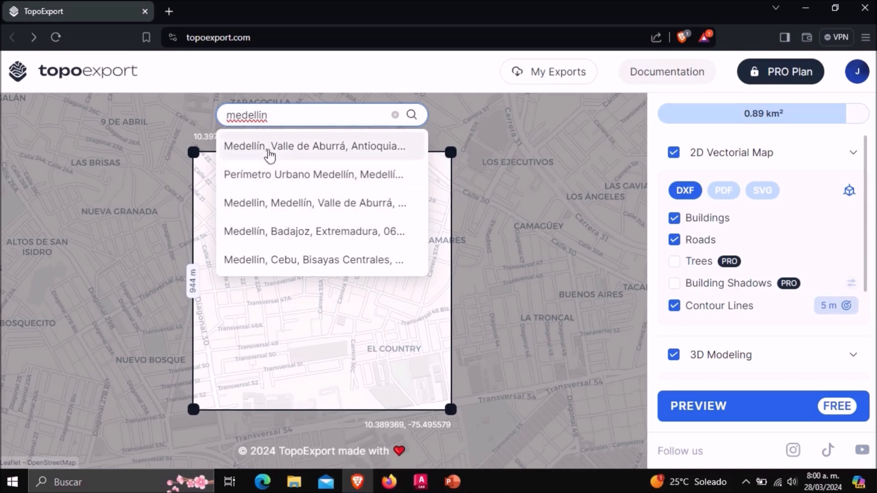
pyautogui.click(282, 153)
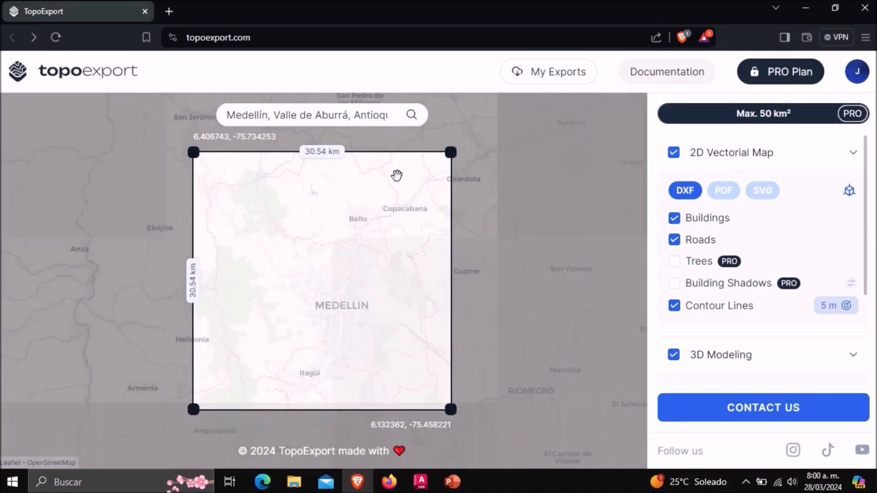
# Reduce the export square to about 639 m per side and place it over Medellín's Bomboná No. 1 neighbourhood.
pyautogui.moveTo(360, 283); pyautogui.dragTo(340, 255)
pyautogui.scroll(3, 358, 274)
pyautogui.scroll(4, 367, 273)
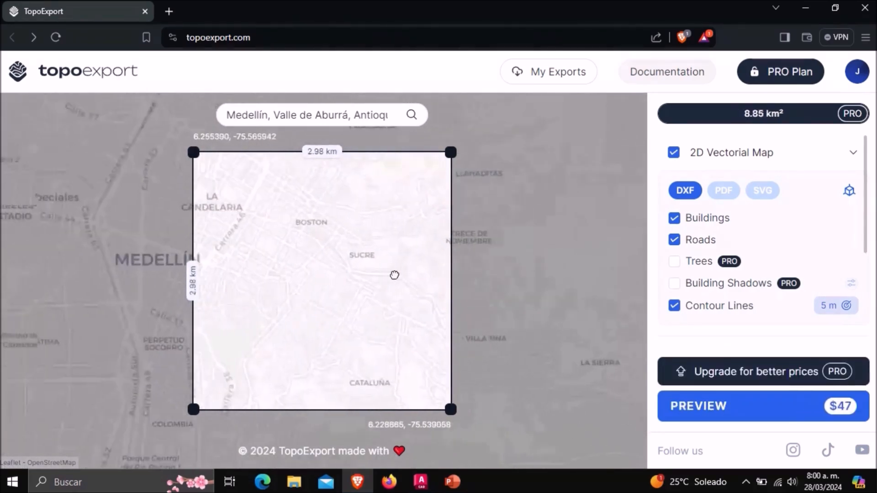
pyautogui.scroll(5, 384, 288)
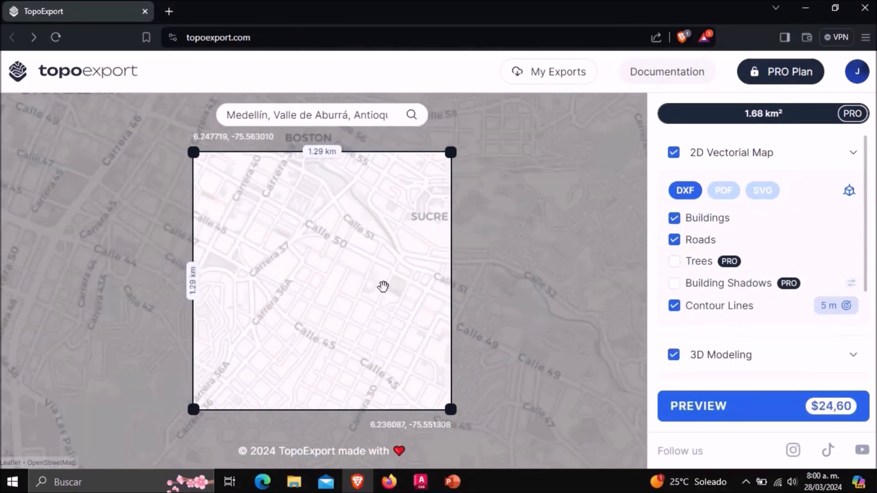
pyautogui.moveTo(329, 276); pyautogui.dragTo(390, 274)
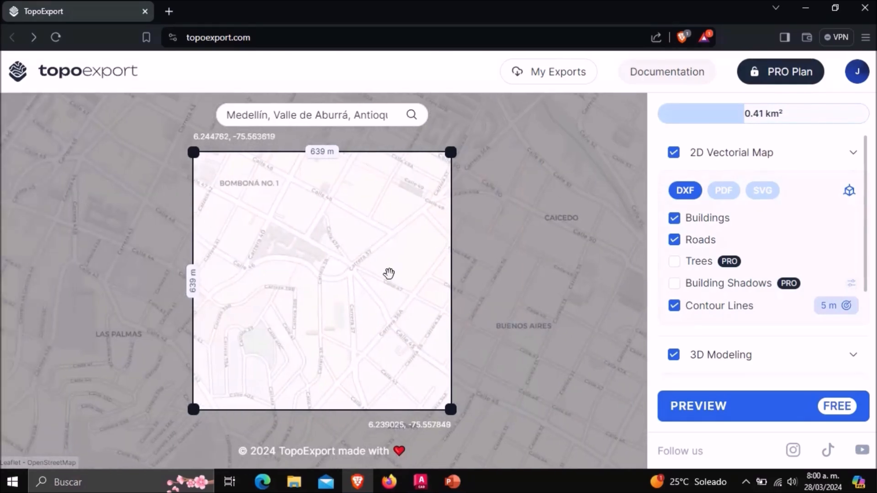
# Enlarge the export square to about 968 m per side over Medellín's Miraflores and Los Cerros - El Vergel, and generate the export preview.
pyautogui.scroll(-2, 390, 274)
pyautogui.moveTo(322, 268); pyautogui.dragTo(439, 252)
pyautogui.moveTo(427, 344); pyautogui.dragTo(320, 242)
pyautogui.moveTo(425, 293); pyautogui.dragTo(189, 175)
pyautogui.moveTo(293, 246); pyautogui.dragTo(129, 261)
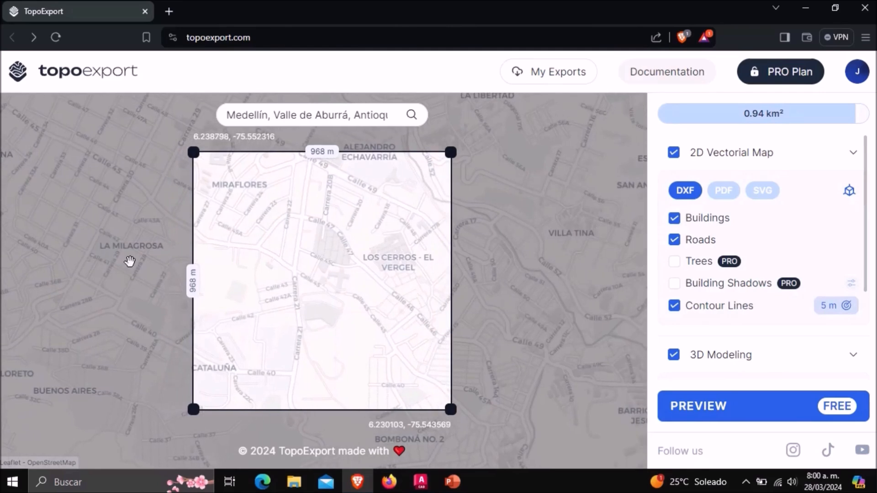
pyautogui.scroll(-3, 754, 329)
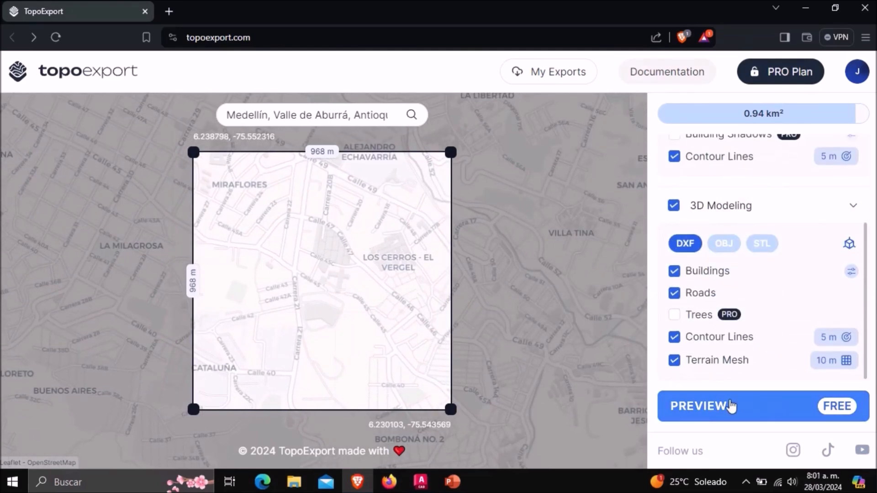
pyautogui.click(716, 406)
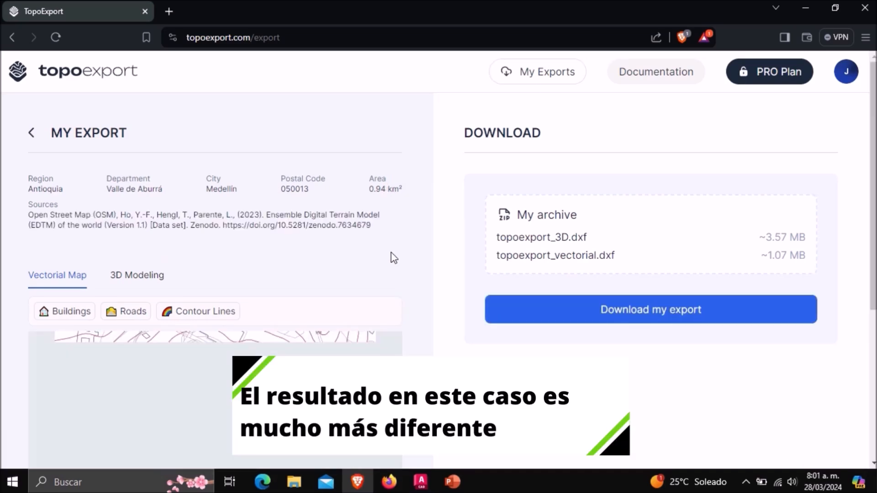
# Examine the Medellín export preview, first the vectorial map with its contour lines and buildings, and the 3D model.
pyautogui.scroll(-4, 394, 258)
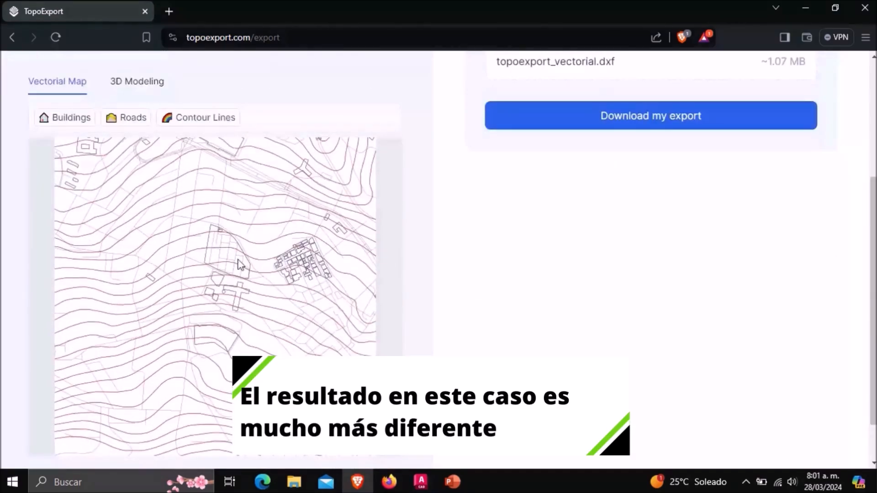
pyautogui.scroll(3, 307, 310)
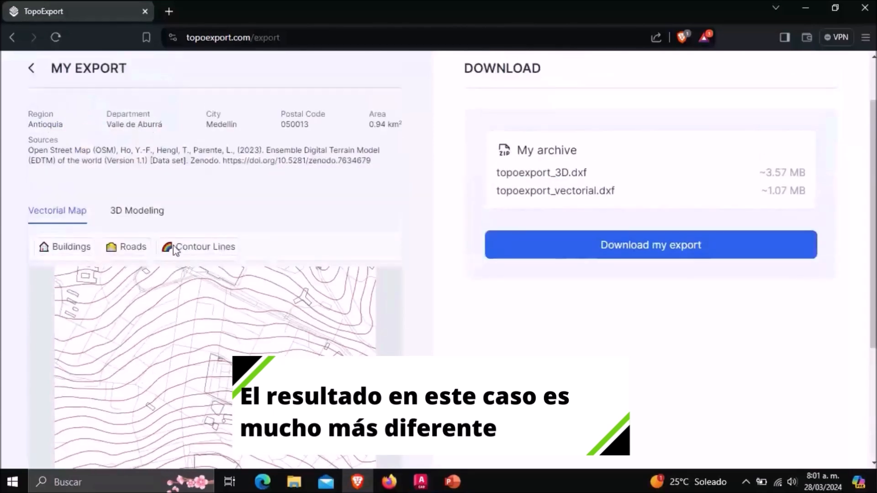
pyautogui.click(137, 211)
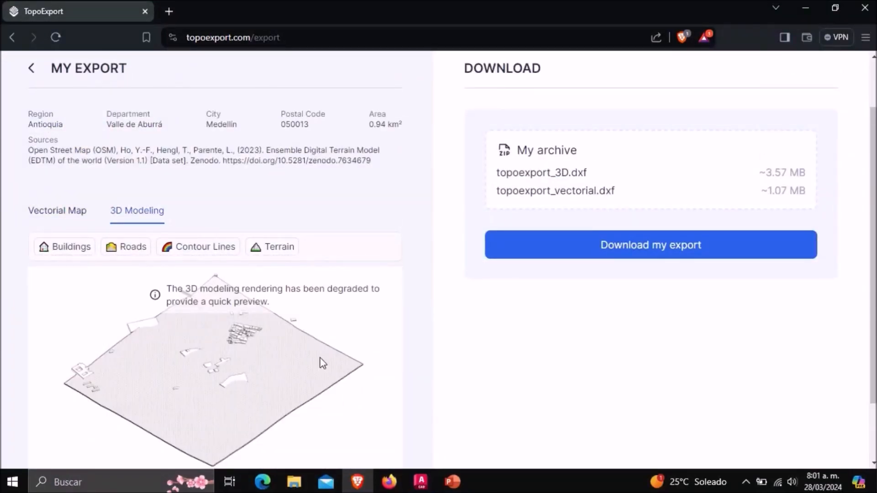
pyautogui.scroll(-2, 664, 221)
pyautogui.scroll(2, 603, 248)
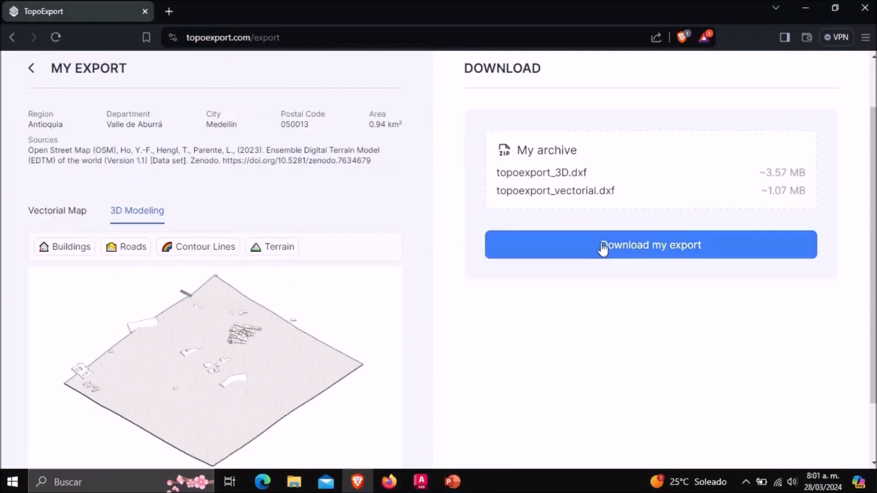
# Download the export as the ZIP archive topoexport-3CFD3F to the desktop and check it in the recent downloads.
pyautogui.click(637, 245)
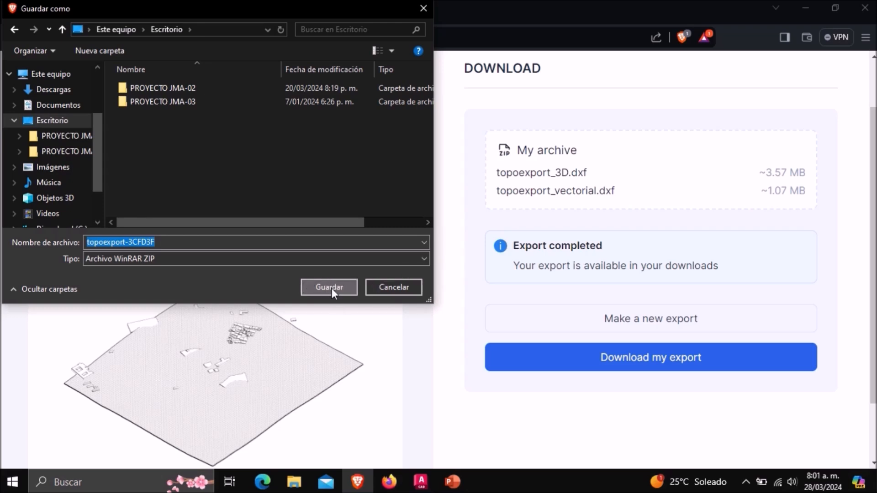
pyautogui.click(315, 287)
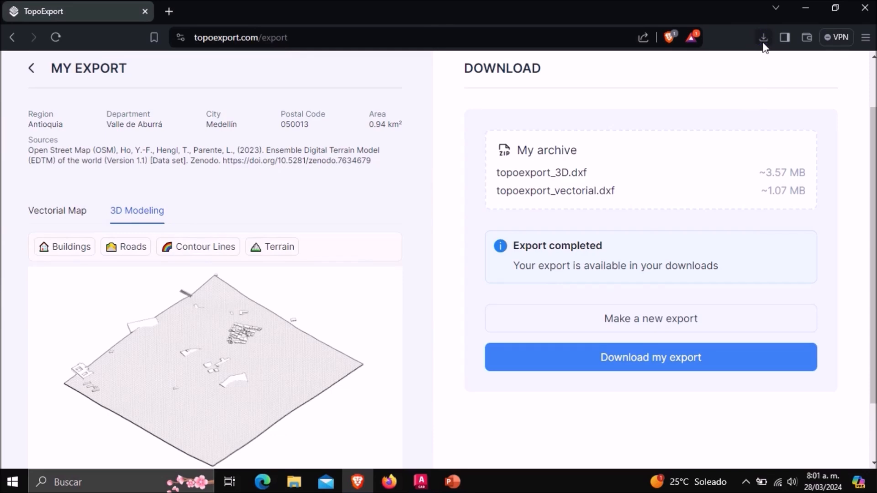
pyautogui.click(763, 39)
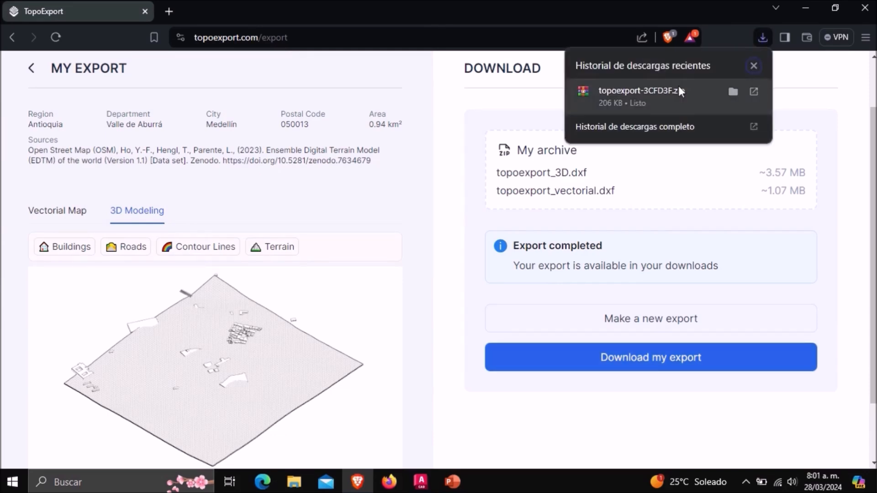
# Switch to the desktop and open the topoexport-3CFD3F.zip archive in WinRAR, dismissing its extra window.
pyautogui.click(797, 7)
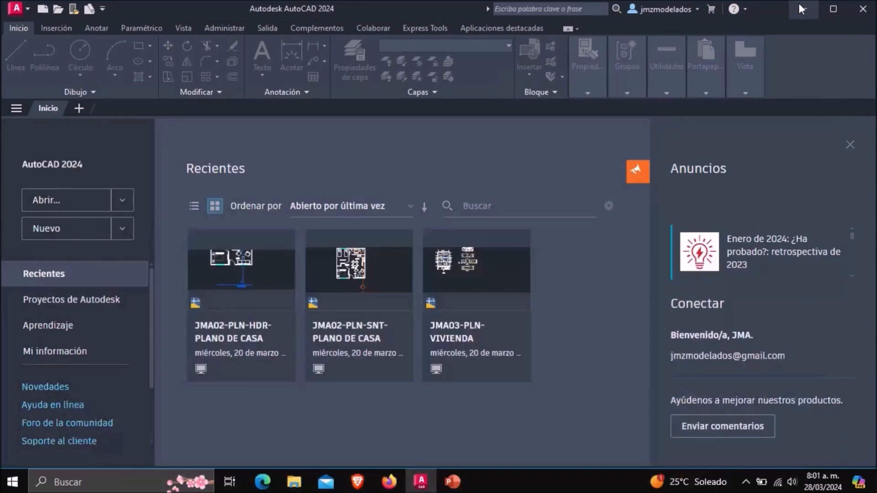
pyautogui.click(804, 9)
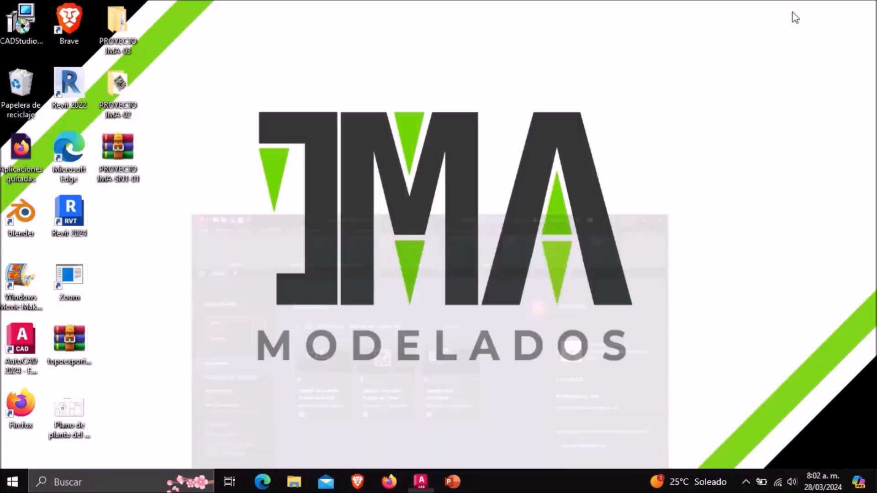
pyautogui.doubleClick(71, 343)
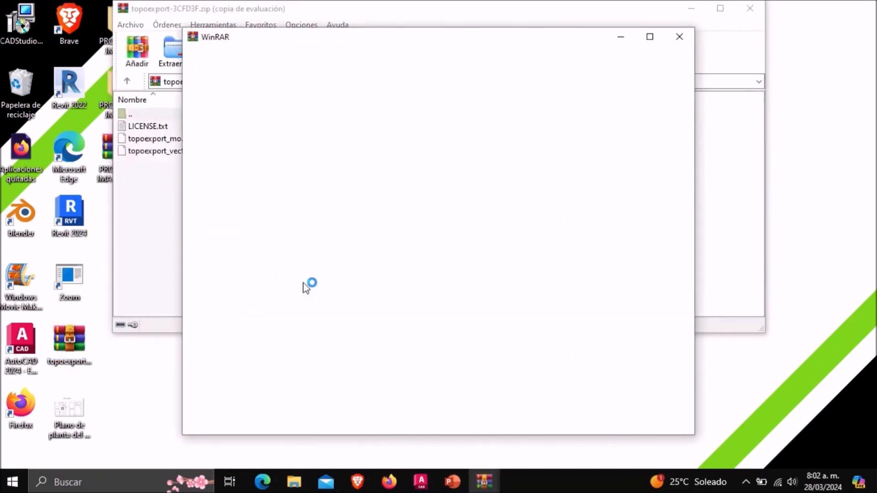
pyautogui.click(680, 37)
pyautogui.click(180, 149)
# Try to open the topoexport_modeling DXF inside the archive, and extract that file to the desktop.
pyautogui.doubleClick(160, 138)
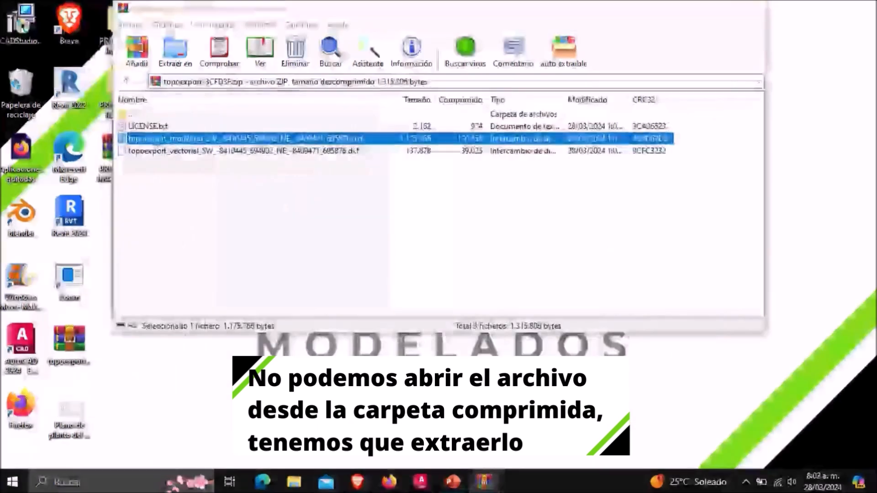
pyautogui.click(721, 94)
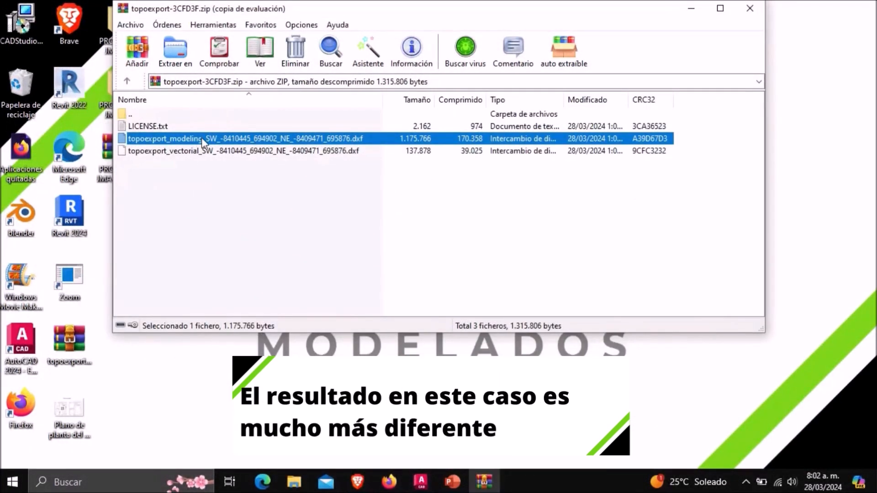
pyautogui.moveTo(201, 138); pyautogui.dragTo(171, 267)
pyautogui.moveTo(155, 349); pyautogui.dragTo(156, 351)
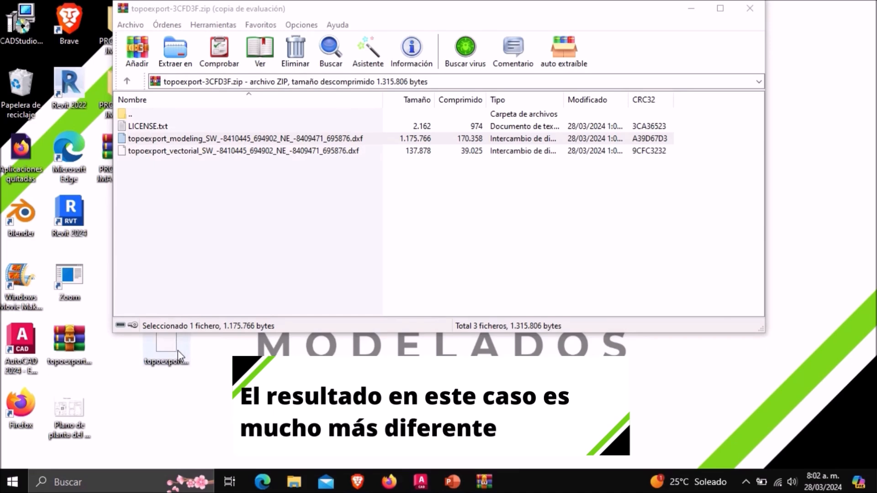
pyautogui.click(176, 350)
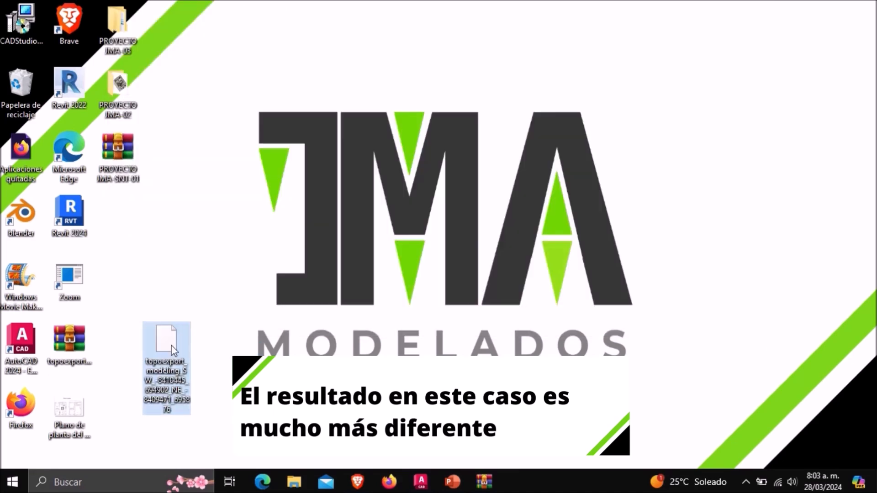
pyautogui.moveTo(172, 351); pyautogui.dragTo(129, 229)
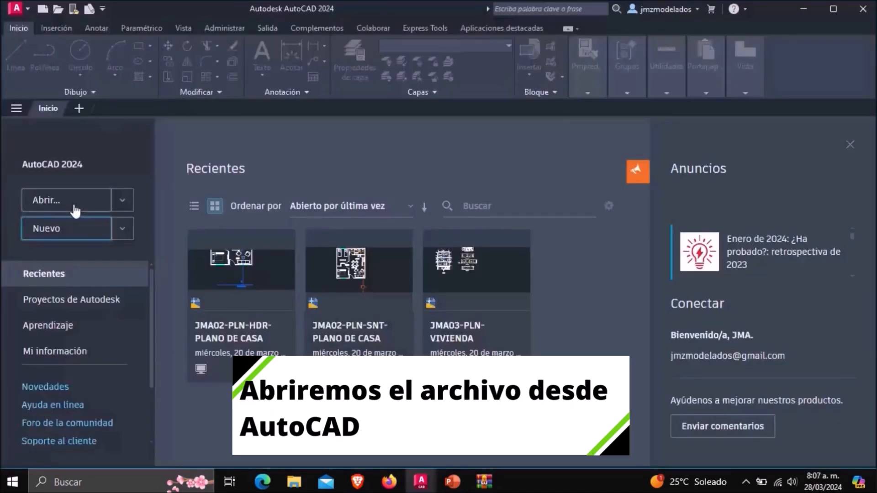
# In AutoCAD, open the topoexport_modeling DXF from the desktop as read-only, filtering the file list to DXF (*.dxf).
pyautogui.click(71, 205)
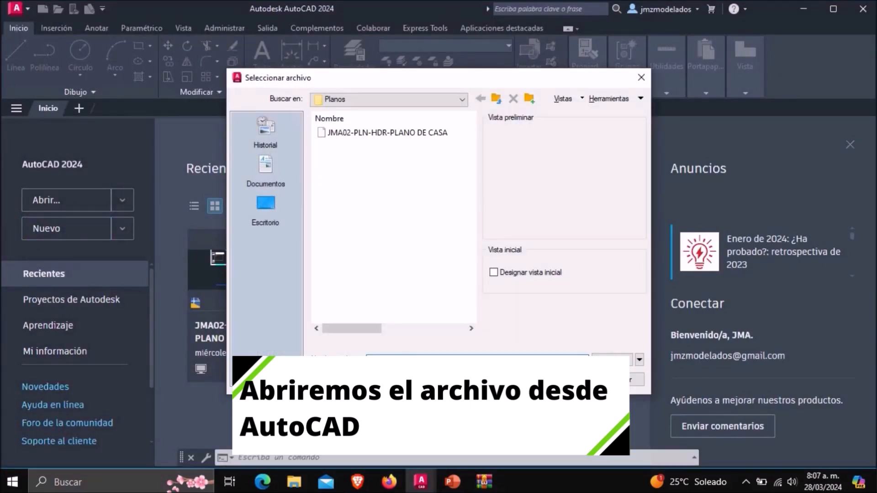
pyautogui.click(265, 206)
pyautogui.click(407, 382)
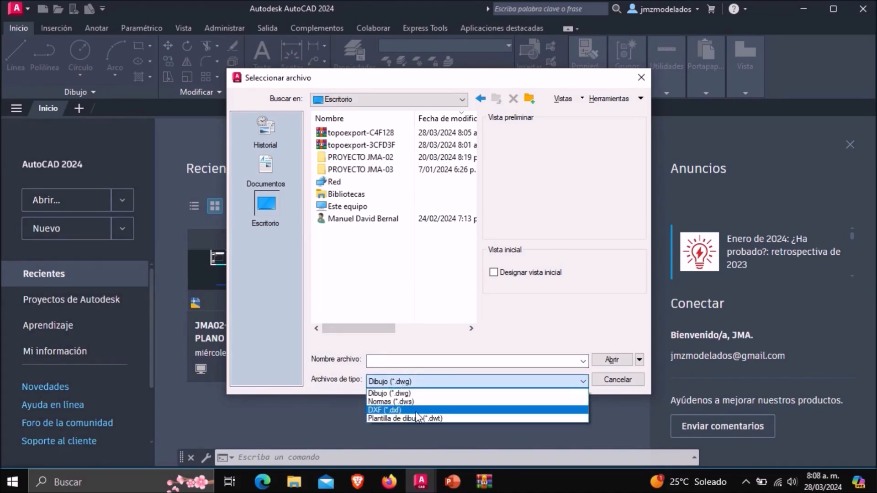
pyautogui.click(395, 410)
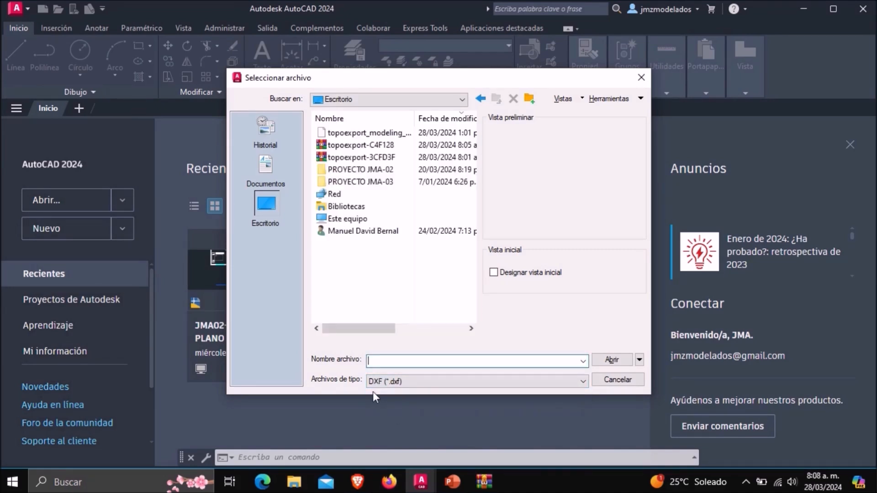
pyautogui.click(361, 132)
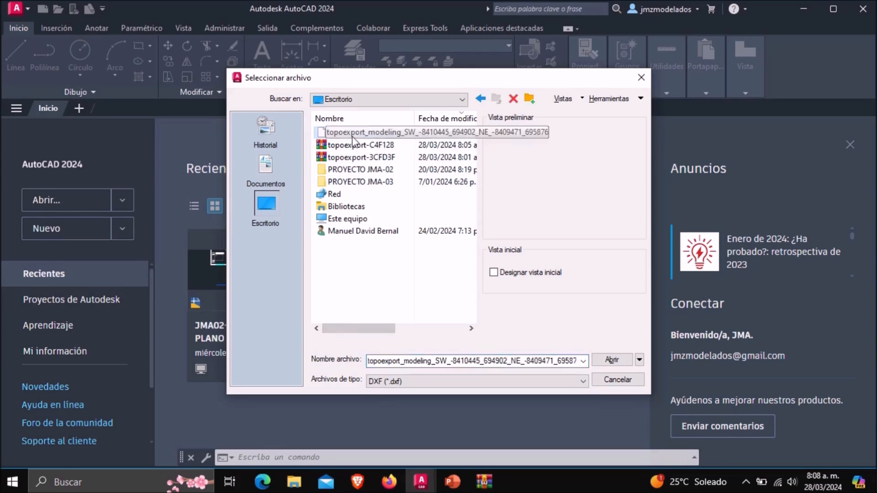
pyautogui.click(611, 360)
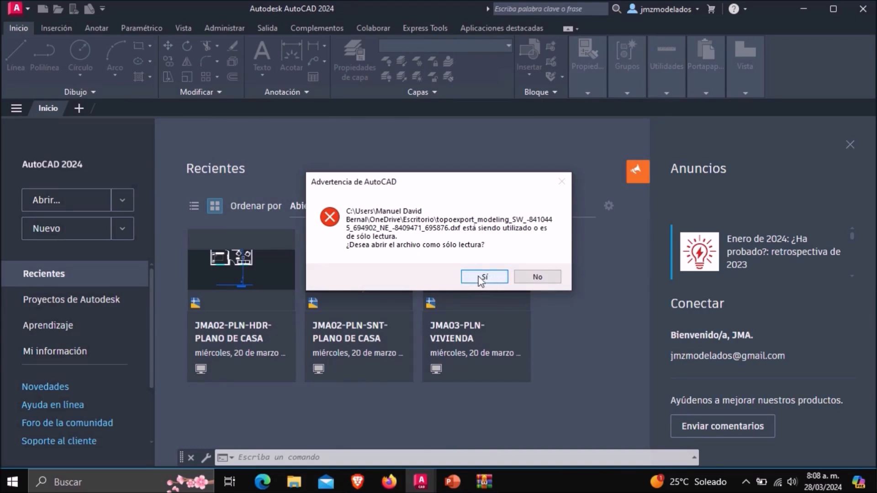
pyautogui.click(484, 277)
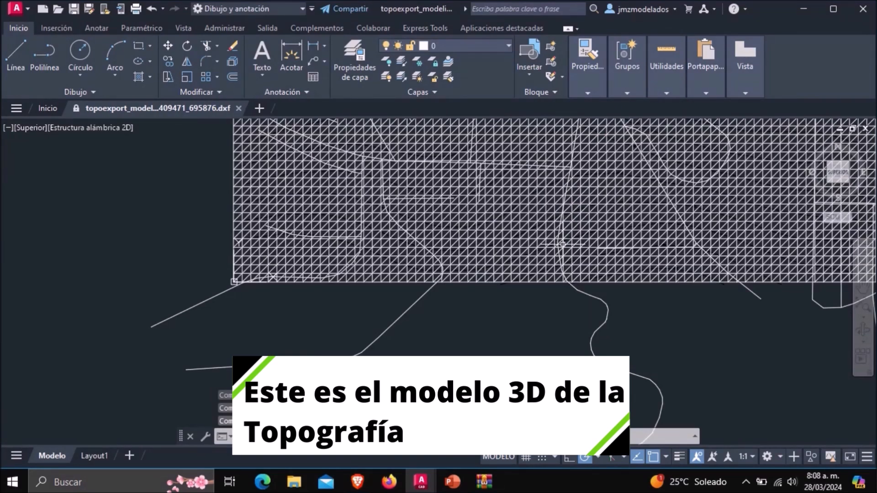
# Orbit the terrain model to an oblique 3D view and set its visual style to Sombreado.
pyautogui.scroll(-2, 719, 192)
pyautogui.moveTo(719, 192); pyautogui.dragTo(444, 335, button='middle')
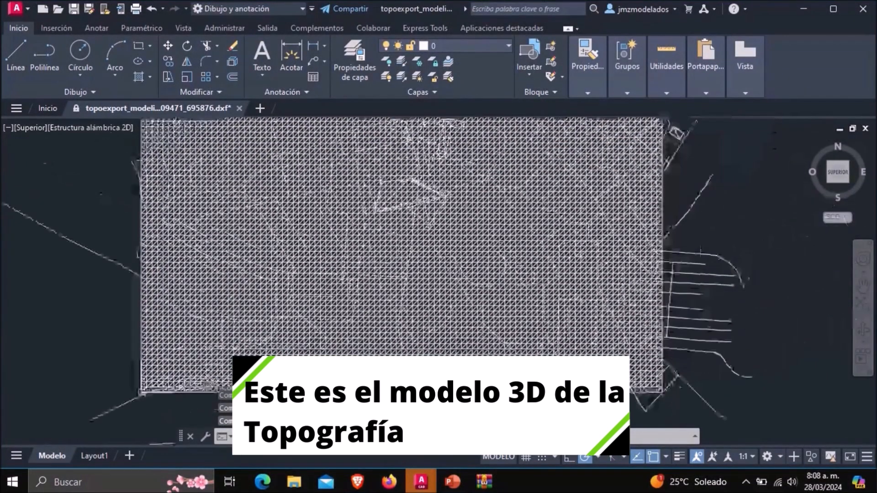
pyautogui.scroll(-4, 722, 249)
pyautogui.moveTo(722, 229); pyautogui.dragTo(659, 273, button='middle')
pyautogui.click(862, 328)
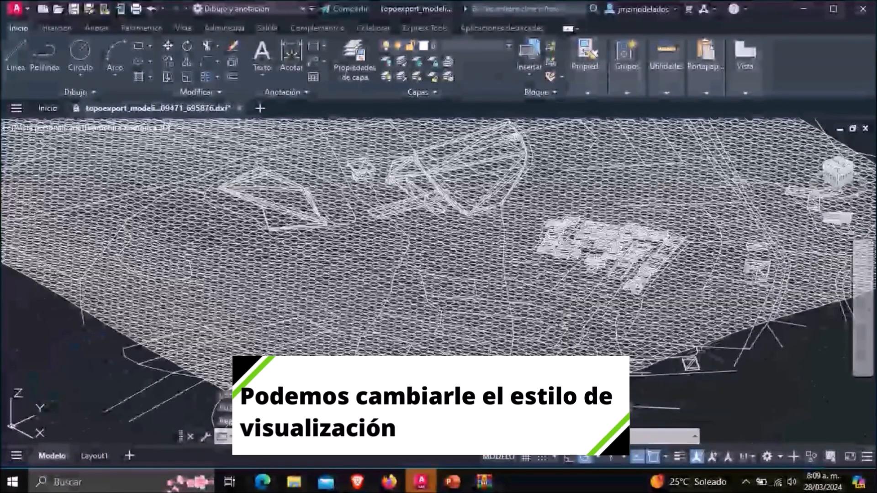
pyautogui.click(139, 128)
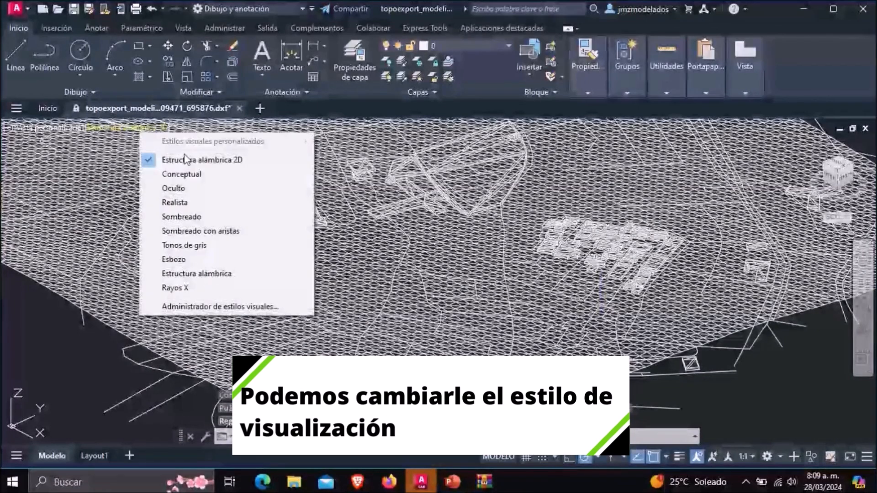
pyautogui.click(189, 215)
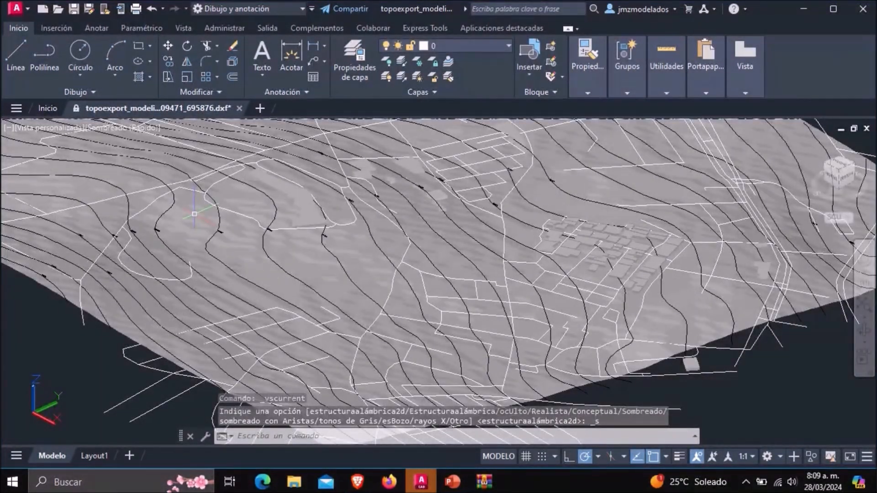
# Examine the shaded terrain's relief, contour lines and buildings from the right side view and from orbited close-up angles.
pyautogui.click(863, 331)
pyautogui.moveTo(738, 236); pyautogui.dragTo(598, 246)
pyautogui.press('Escape')
pyautogui.click(845, 175)
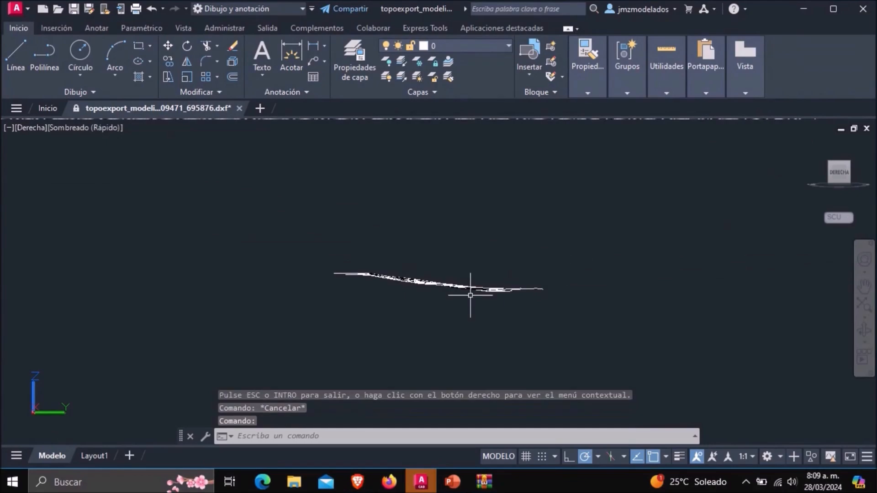
pyautogui.scroll(6, 445, 295)
pyautogui.click(863, 331)
pyautogui.moveTo(517, 206); pyautogui.dragTo(457, 252)
pyautogui.scroll(3, 458, 252)
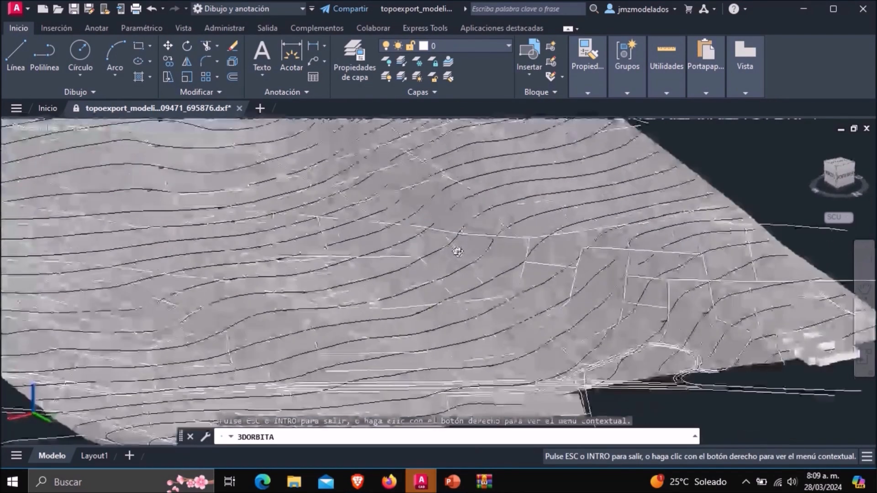
pyautogui.scroll(3, 457, 251)
pyautogui.press('Escape')
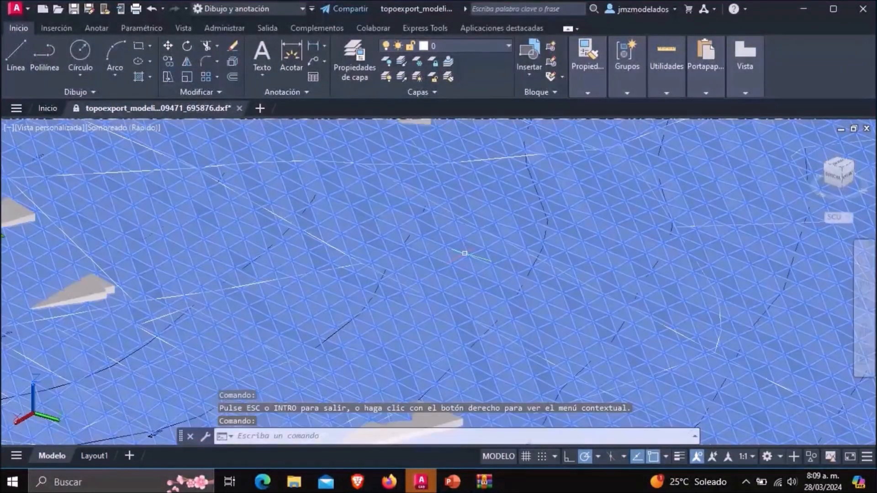
pyautogui.scroll(-5, 450, 244)
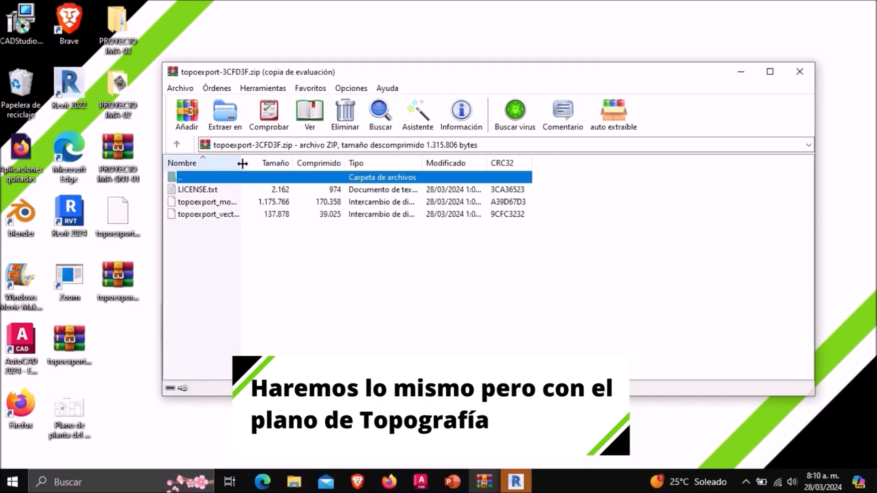
# Extract the topoexport_vectorial DXF from the topoexport-3CFD3F.zip archive to the desktop and switch back to AutoCAD.
pyautogui.moveTo(242, 163); pyautogui.dragTo(490, 164)
pyautogui.click(252, 216)
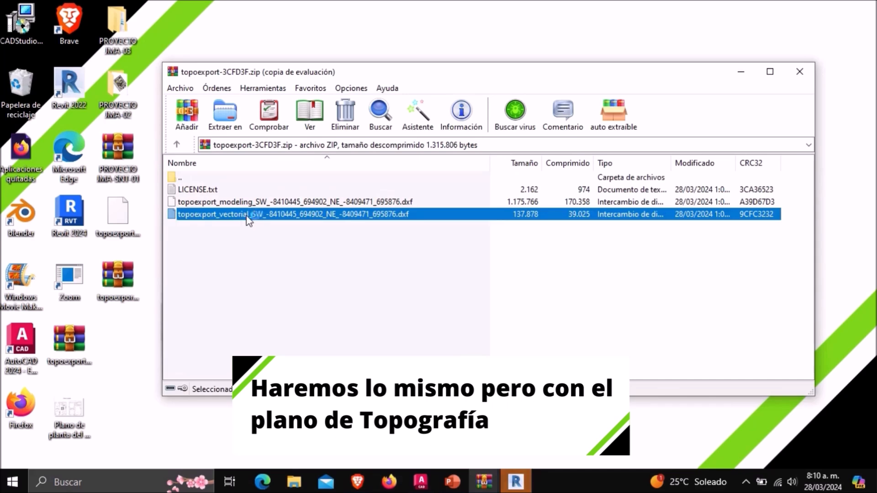
pyautogui.moveTo(234, 216); pyautogui.dragTo(149, 344)
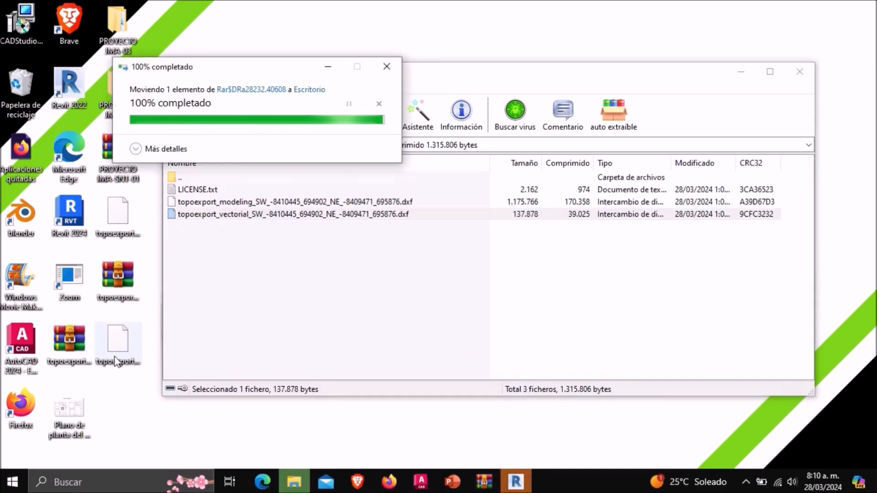
pyautogui.click(420, 485)
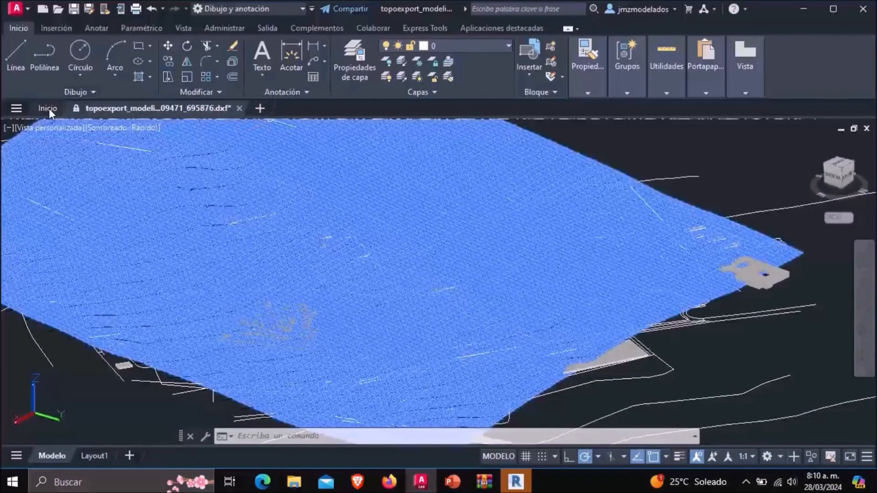
# Try to open the topoexport_vectorial DXF from the desktop.
pyautogui.click(49, 109)
pyautogui.click(98, 201)
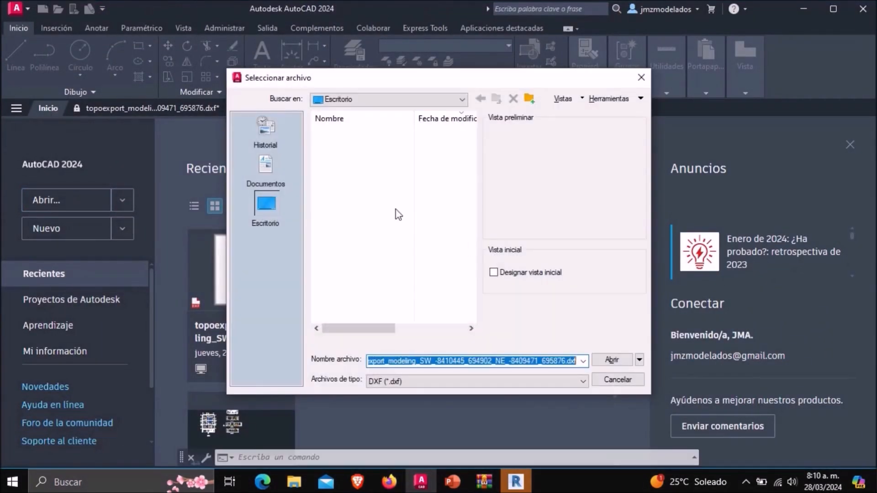
pyautogui.click(358, 144)
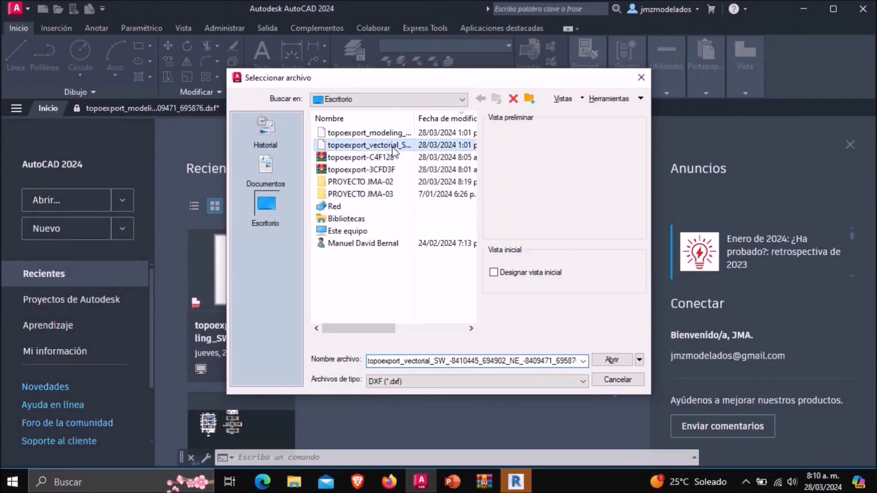
pyautogui.click(610, 360)
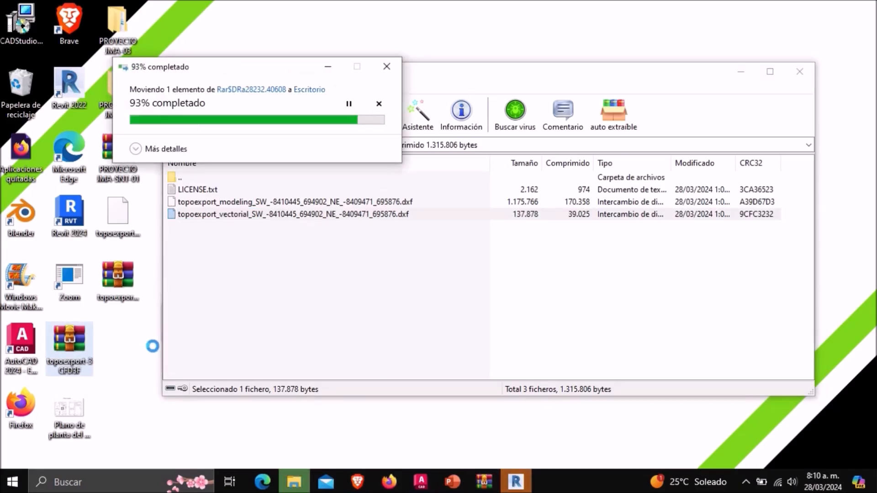
# Switch back to AutoCAD and open the topoexport_vectorial DXF from the desktop as a second drawing.
pyautogui.click(421, 484)
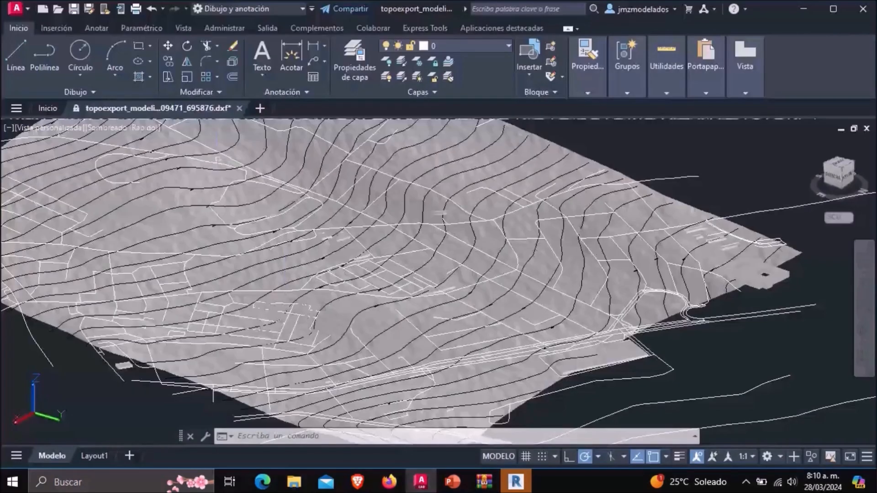
pyautogui.click(46, 108)
pyautogui.click(91, 203)
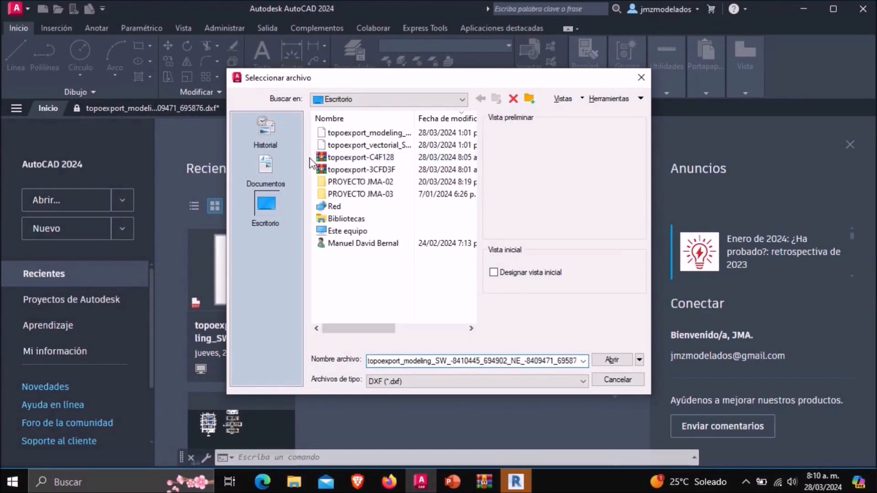
pyautogui.click(351, 145)
pyautogui.click(609, 361)
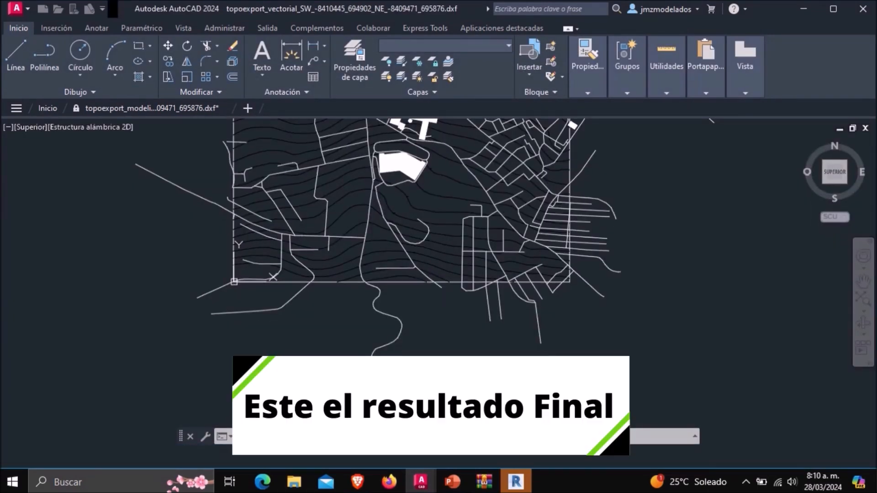
# Orbit the vectorial plan to an oblique 3D view and return it to the Superior view.
pyautogui.moveTo(427, 210); pyautogui.dragTo(438, 349, button='middle')
pyautogui.moveTo(415, 278); pyautogui.dragTo(414, 243, button='middle')
pyautogui.click(861, 328)
pyautogui.moveTo(681, 250)
pyautogui.mouseDown()
pyautogui.moveTo(632, 229)
pyautogui.moveTo(632, 155)
pyautogui.moveTo(683, 201)
pyautogui.mouseUp()
pyautogui.press('Escape')
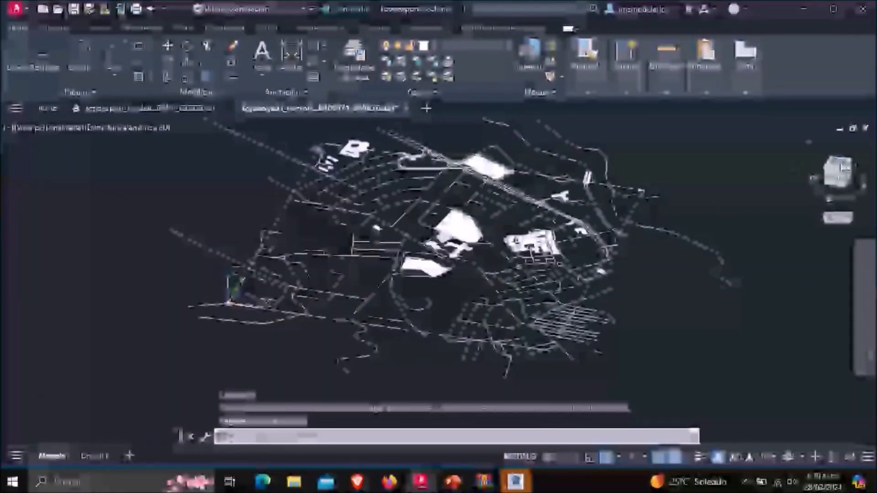
pyautogui.click(838, 167)
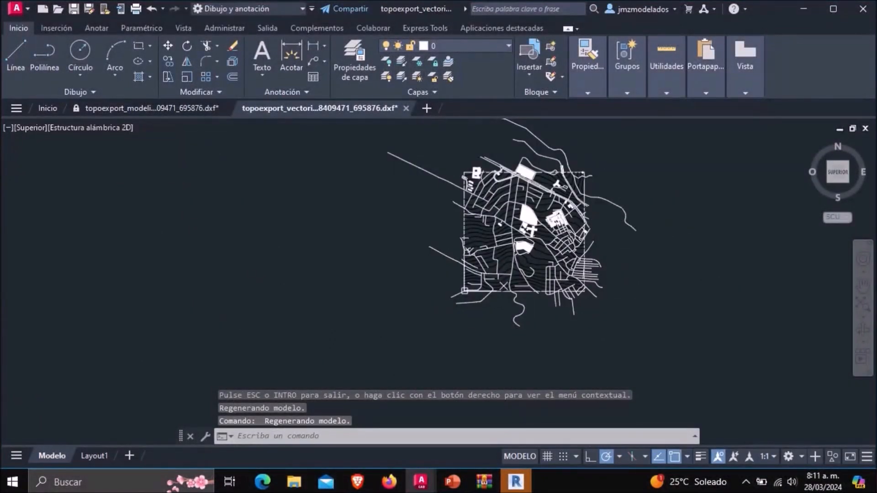
# Select all of the vectorial plan's linework with a crossing selection and clear the selection.
pyautogui.click(632, 311)
pyautogui.click(435, 132)
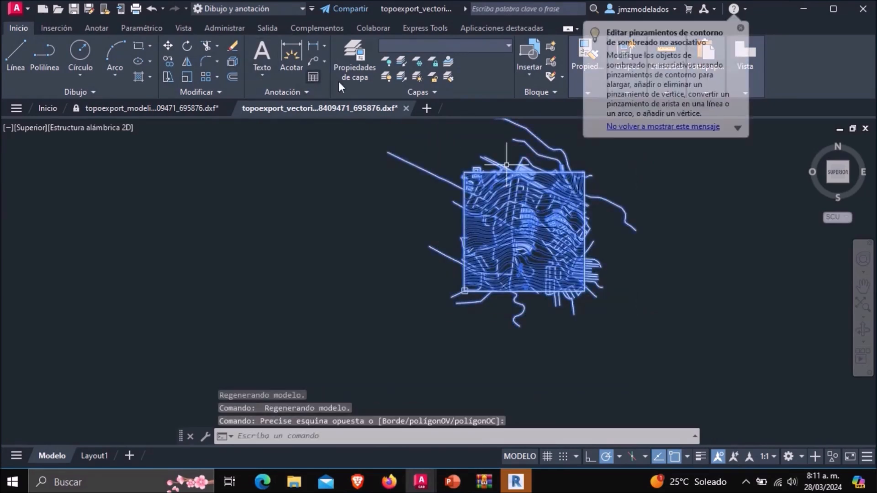
pyautogui.press('Escape')
# Trim the long line crossing the plan's west boundary near its northwest corner, using the boundary among the cutting edges.
pyautogui.click(460, 187)
pyautogui.scroll(9, 457, 187)
pyautogui.click(447, 185)
pyautogui.click(450, 211)
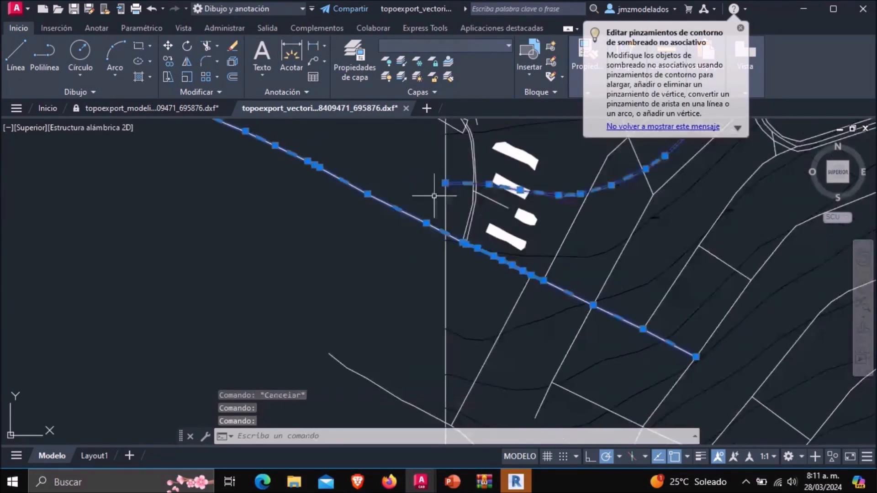
pyautogui.click(429, 201)
pyautogui.click(207, 46)
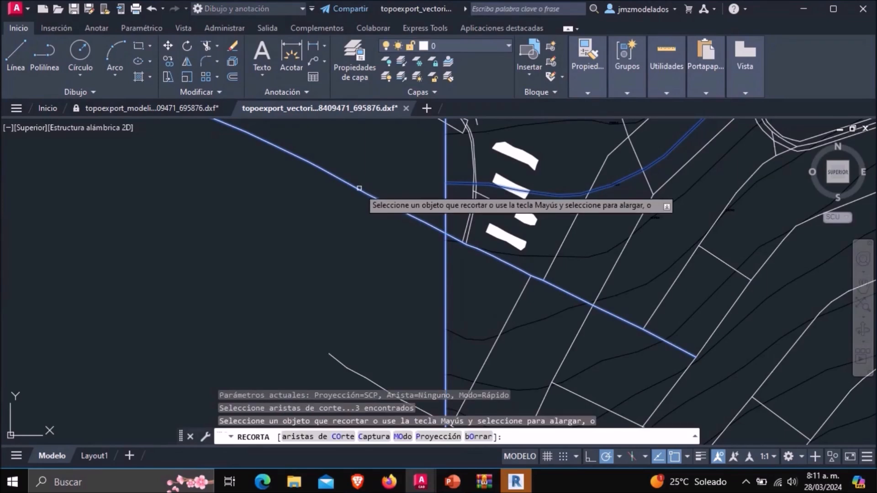
pyautogui.scroll(-8, 357, 194)
pyautogui.press('Escape')
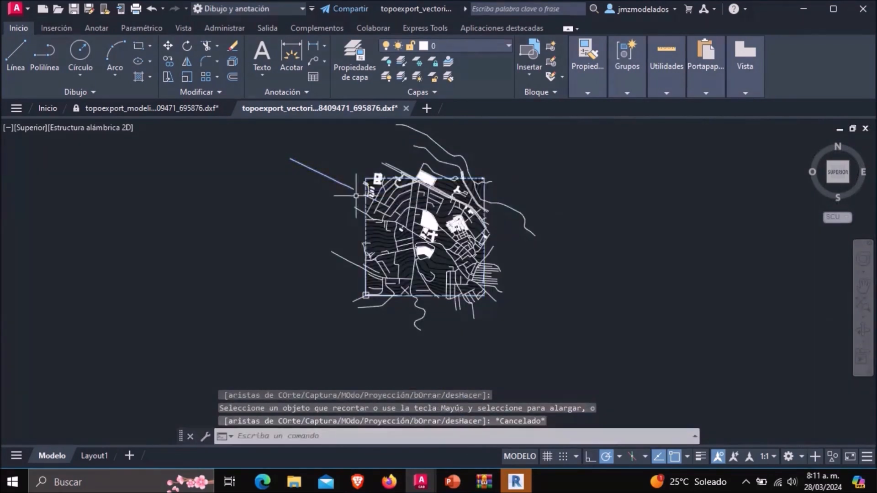
# Delete the leftover line segment outside the plan's northwest corner.
pyautogui.click(358, 194)
pyautogui.click(290, 158)
pyautogui.press('Delete')
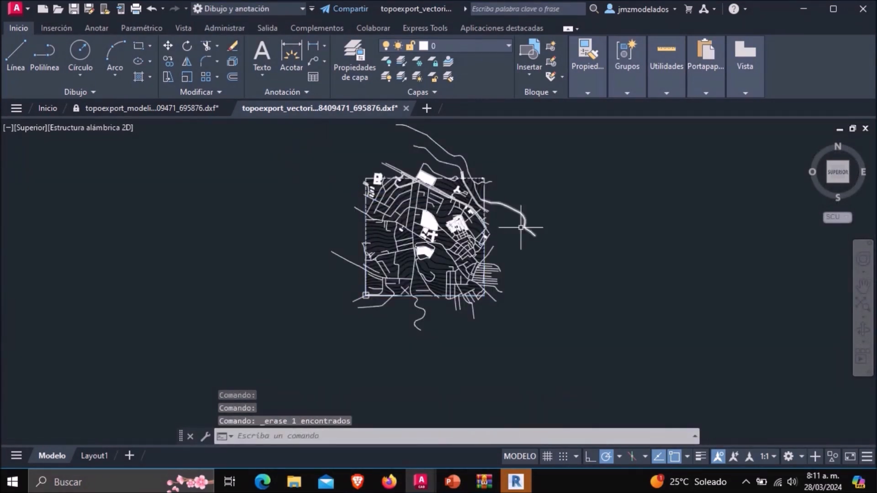